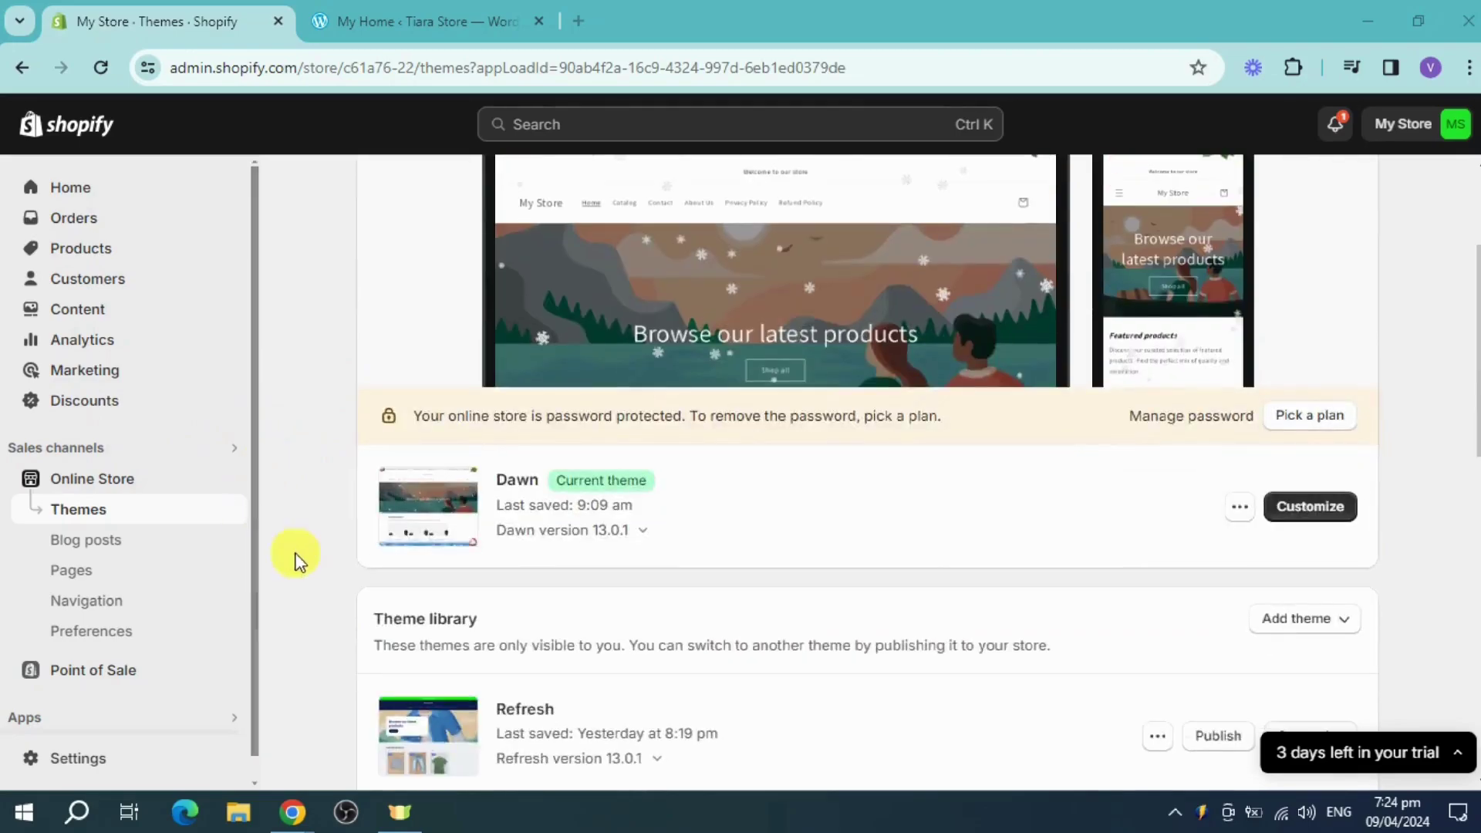
Search the store's apps for "buy button channel" and install the Buy Button channel app
scroll(290, 559, "up", 3)
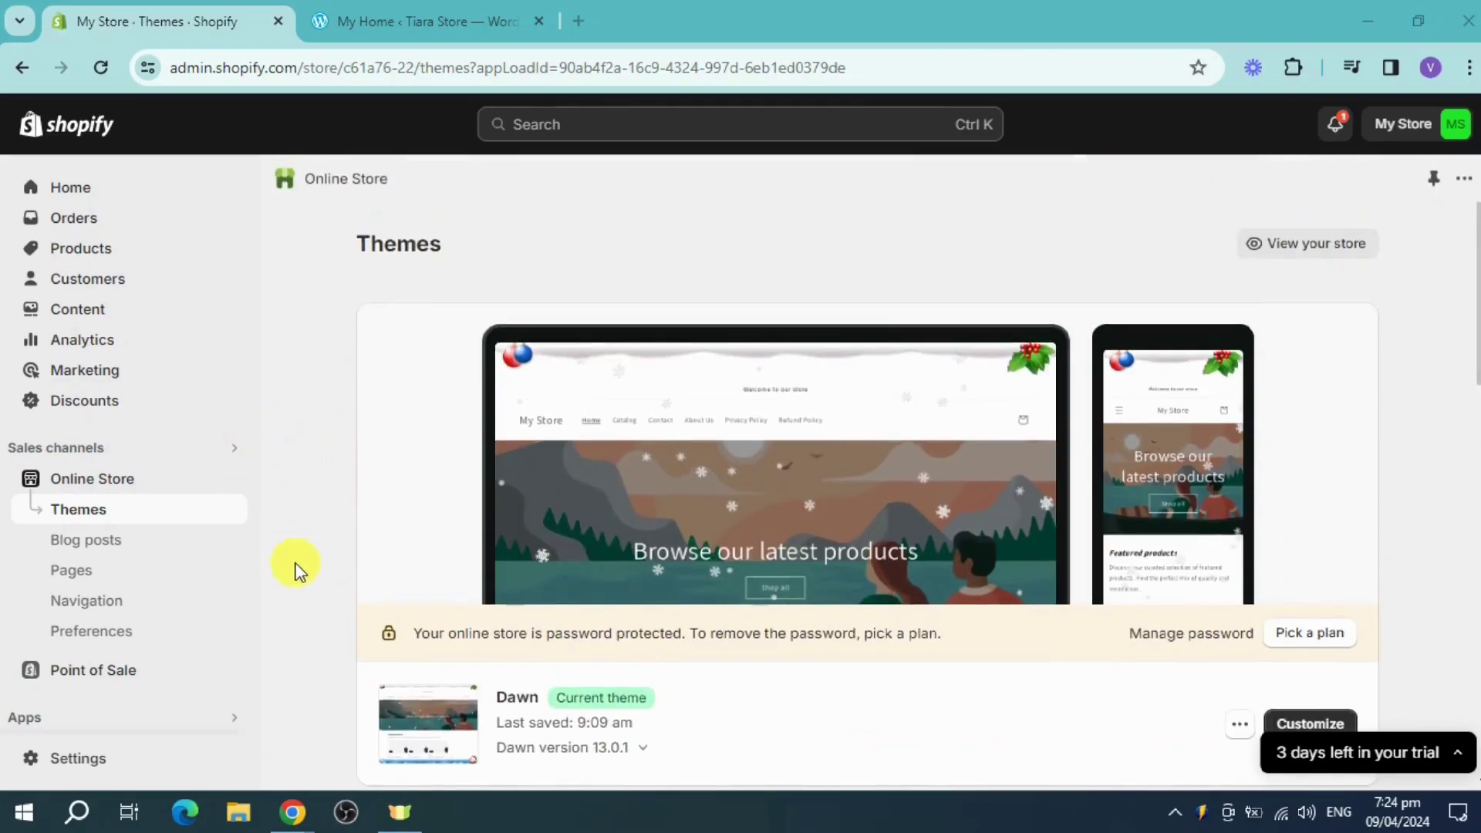
left_click(226, 725)
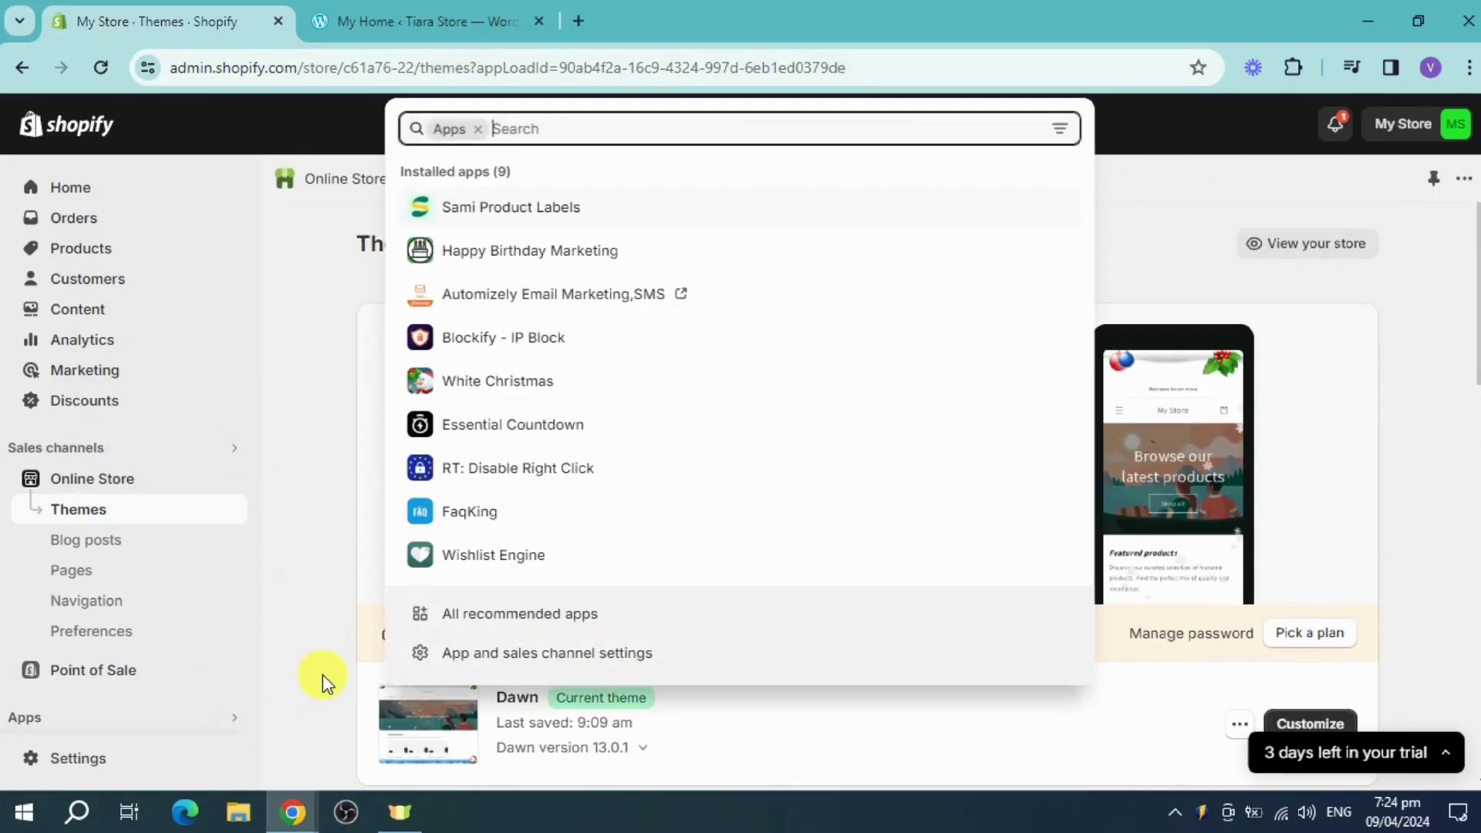
type("bu")
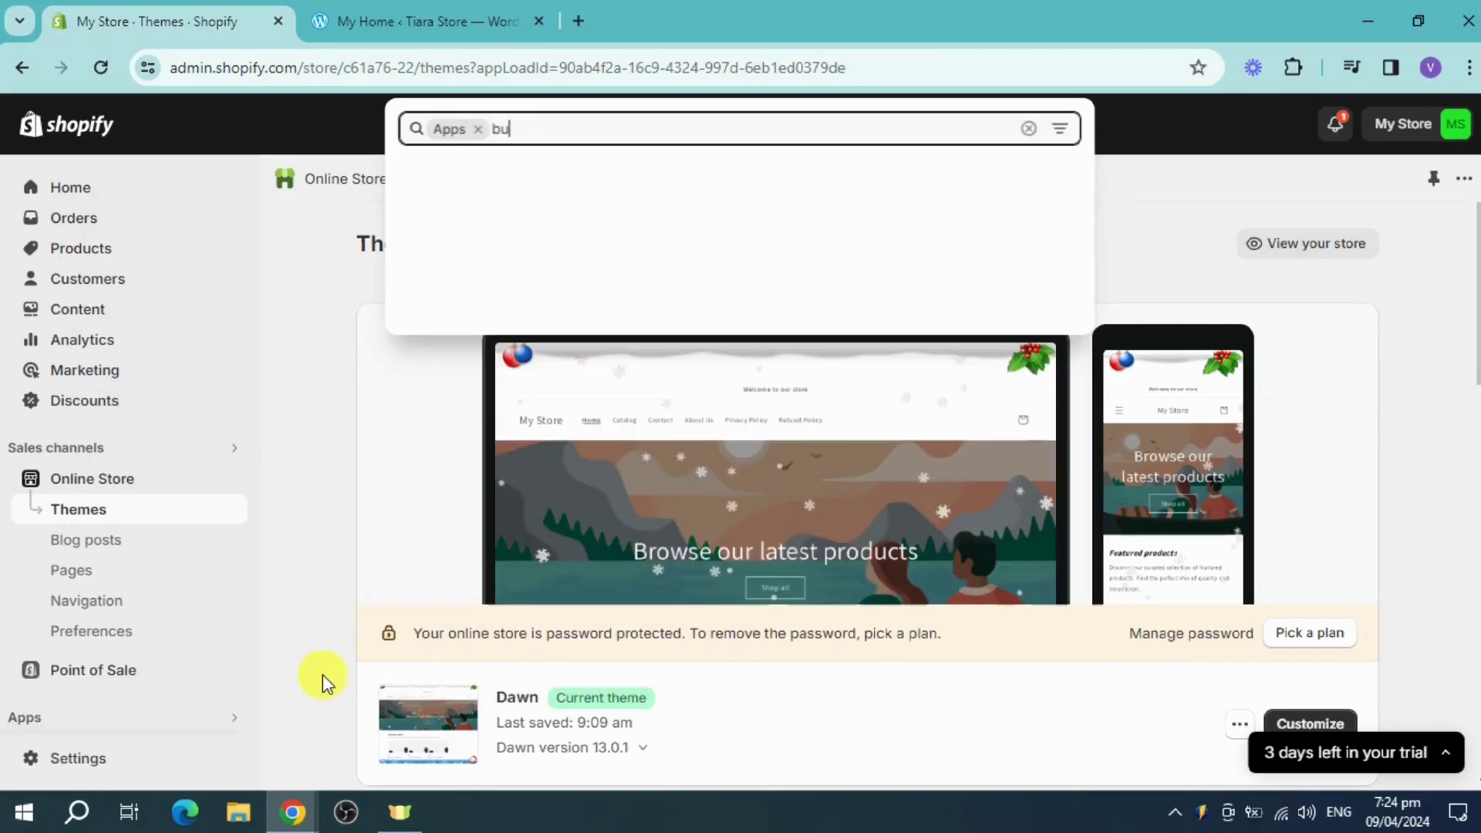
type("y butto")
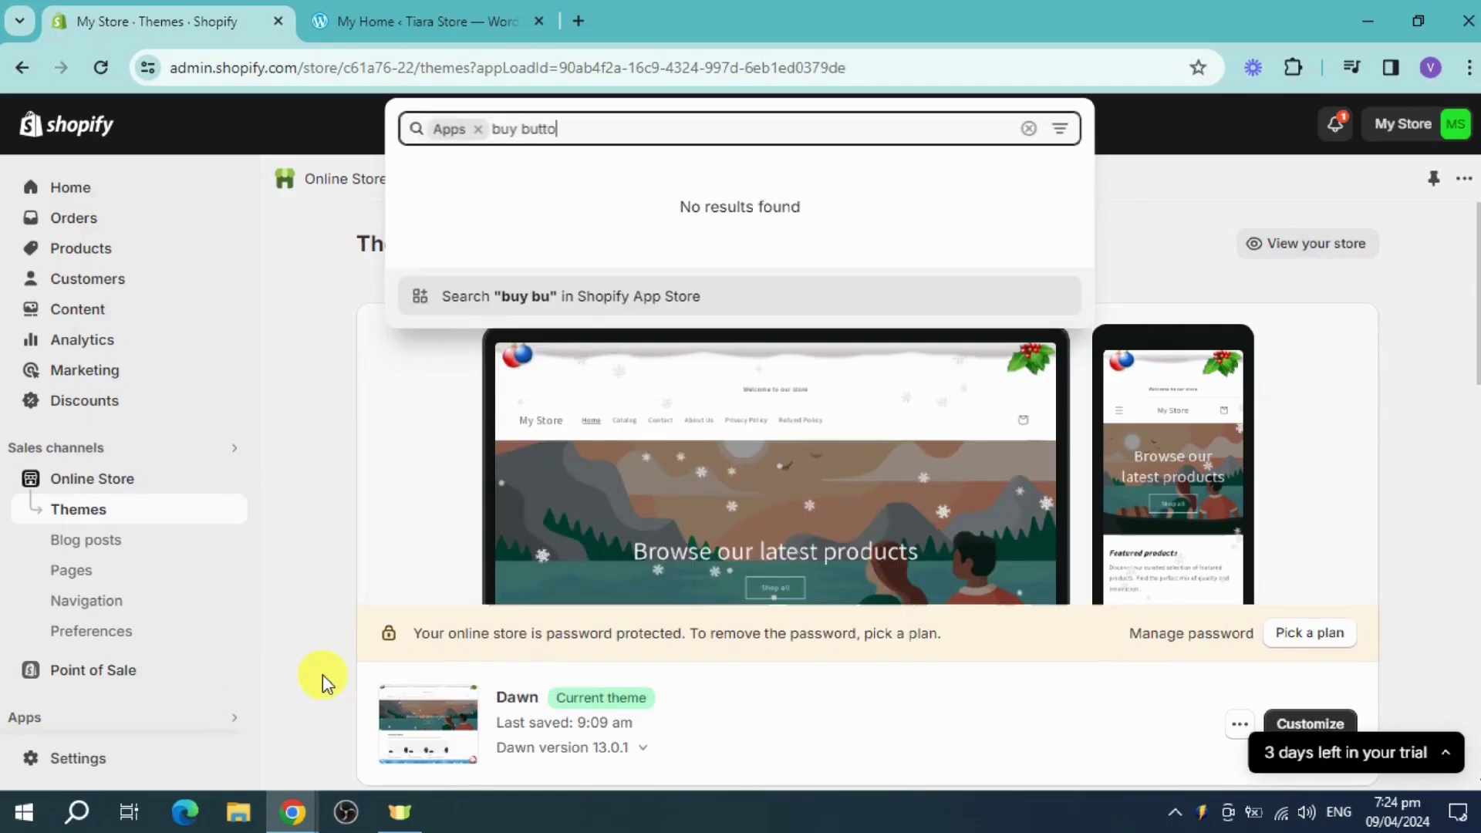
type("n channel")
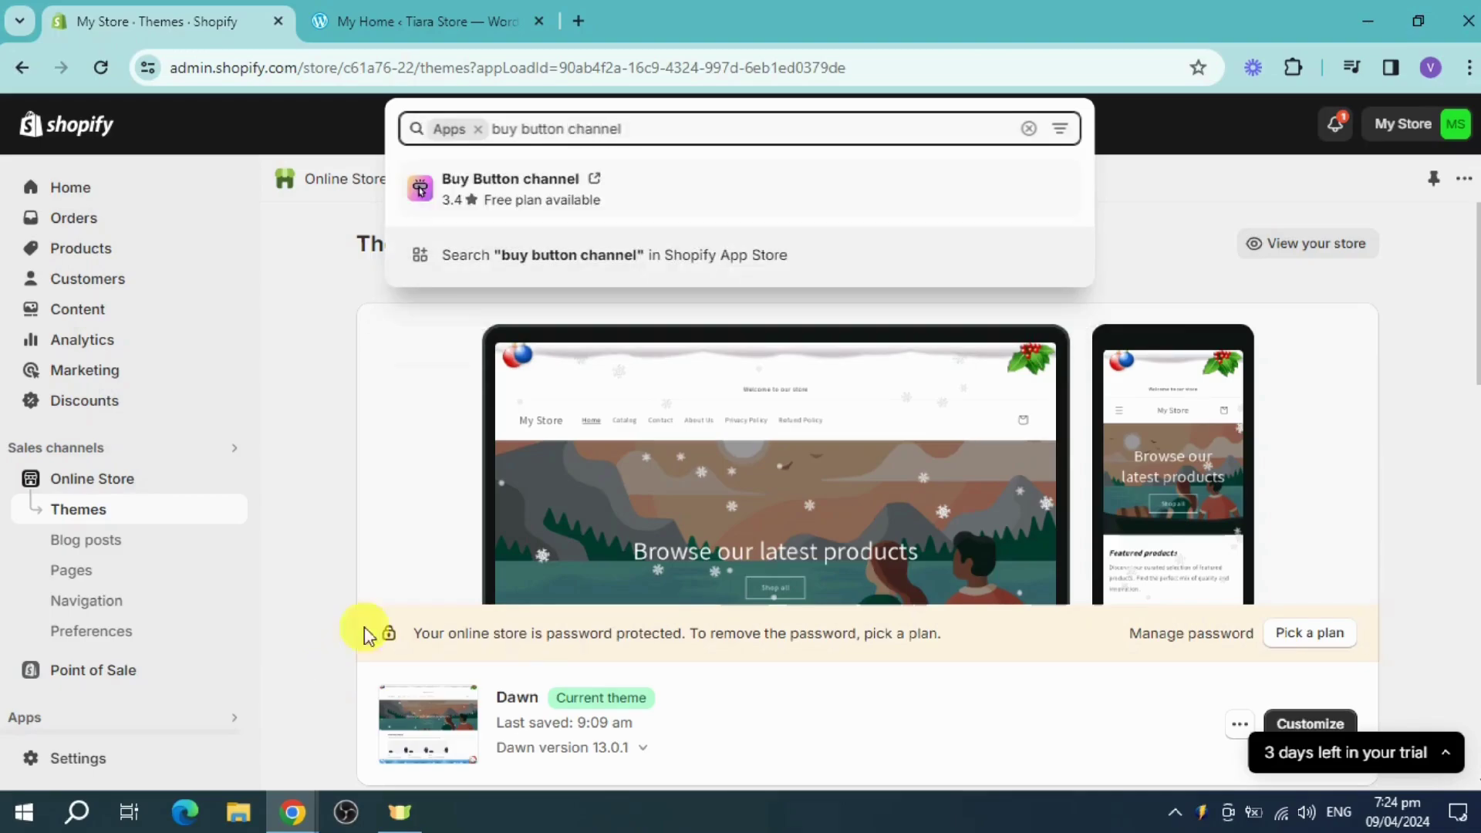
left_click(671, 197)
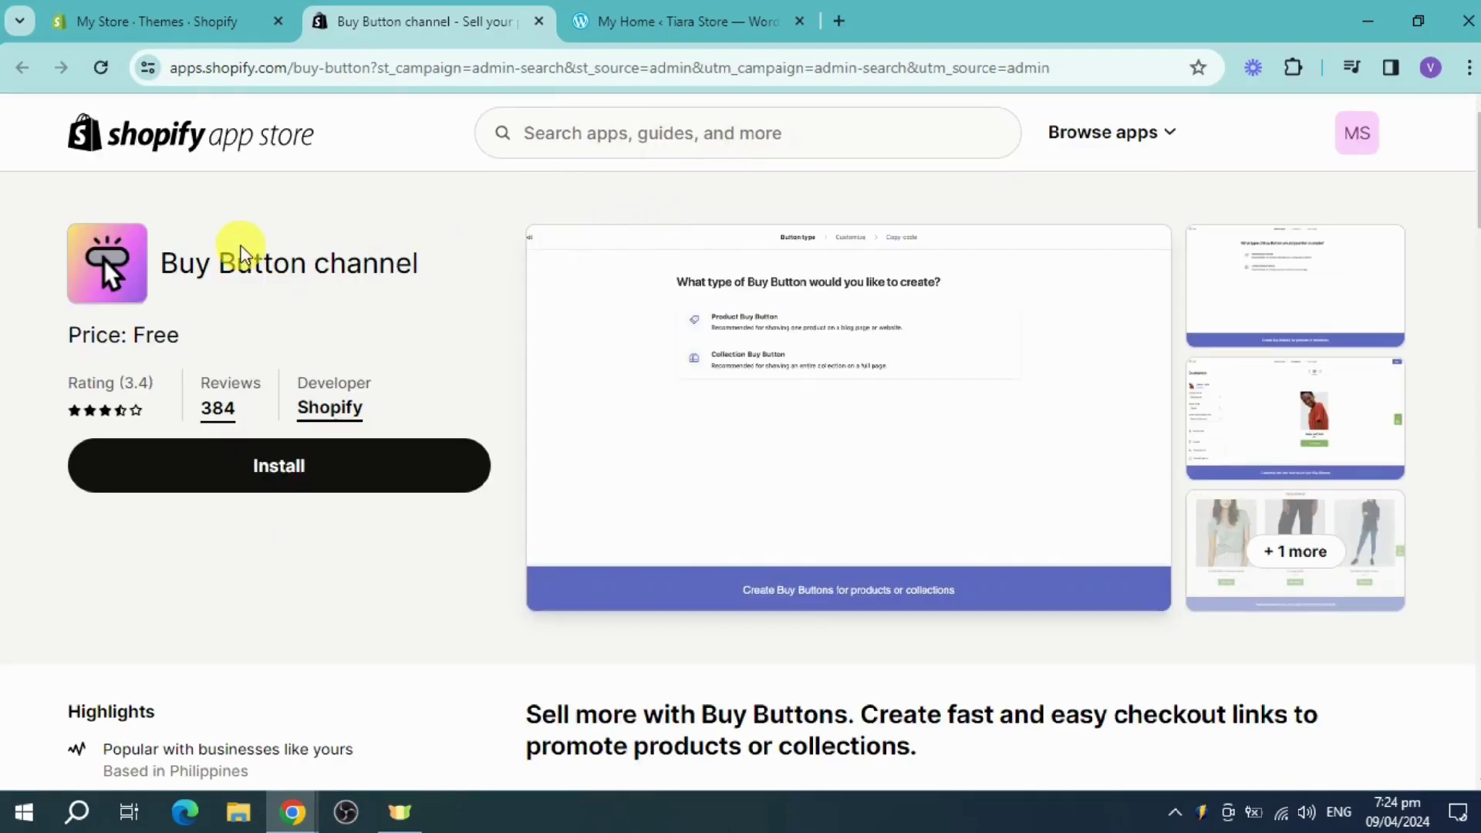
left_click(248, 482)
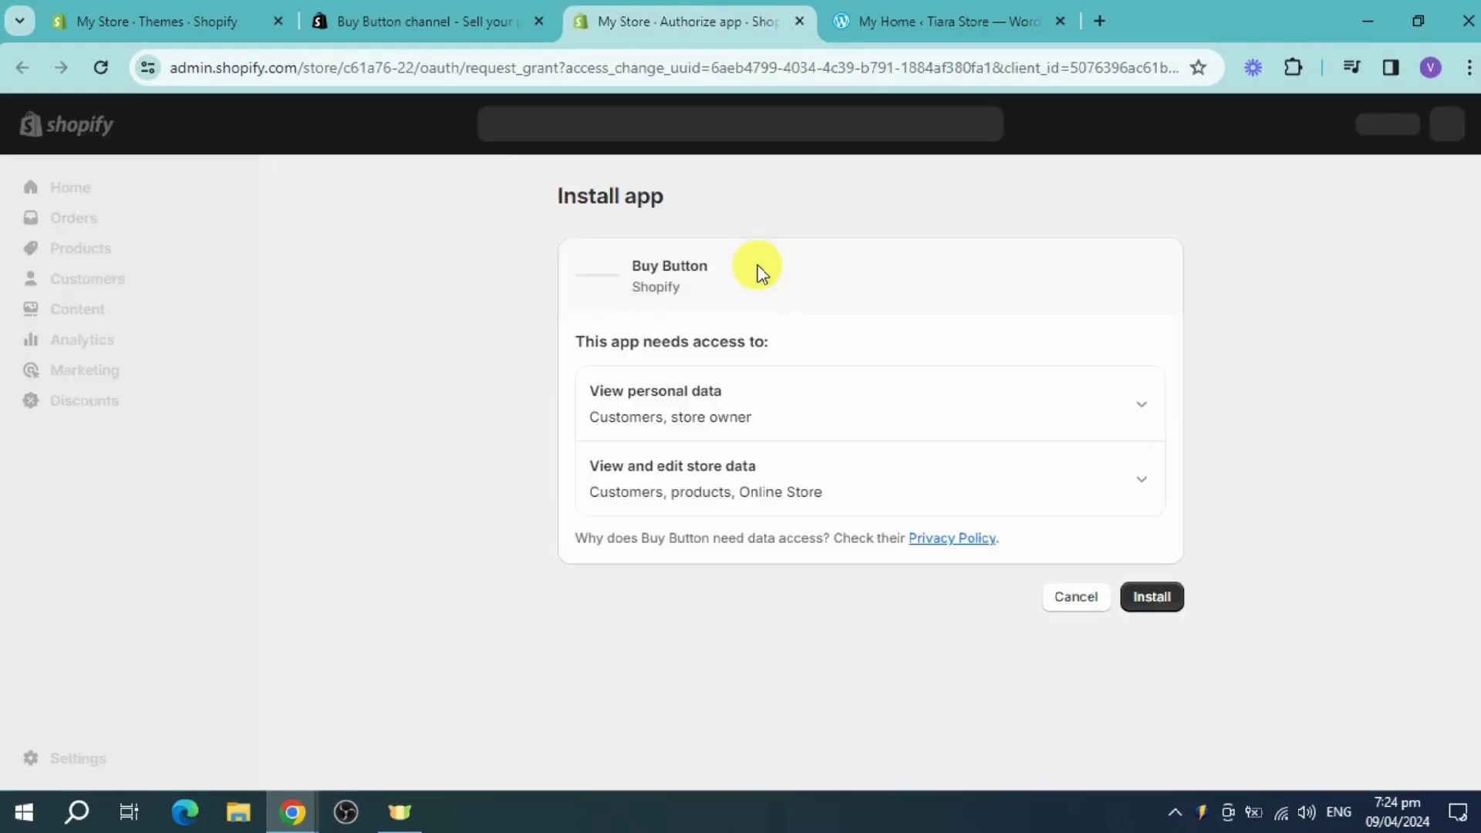
left_click(1134, 599)
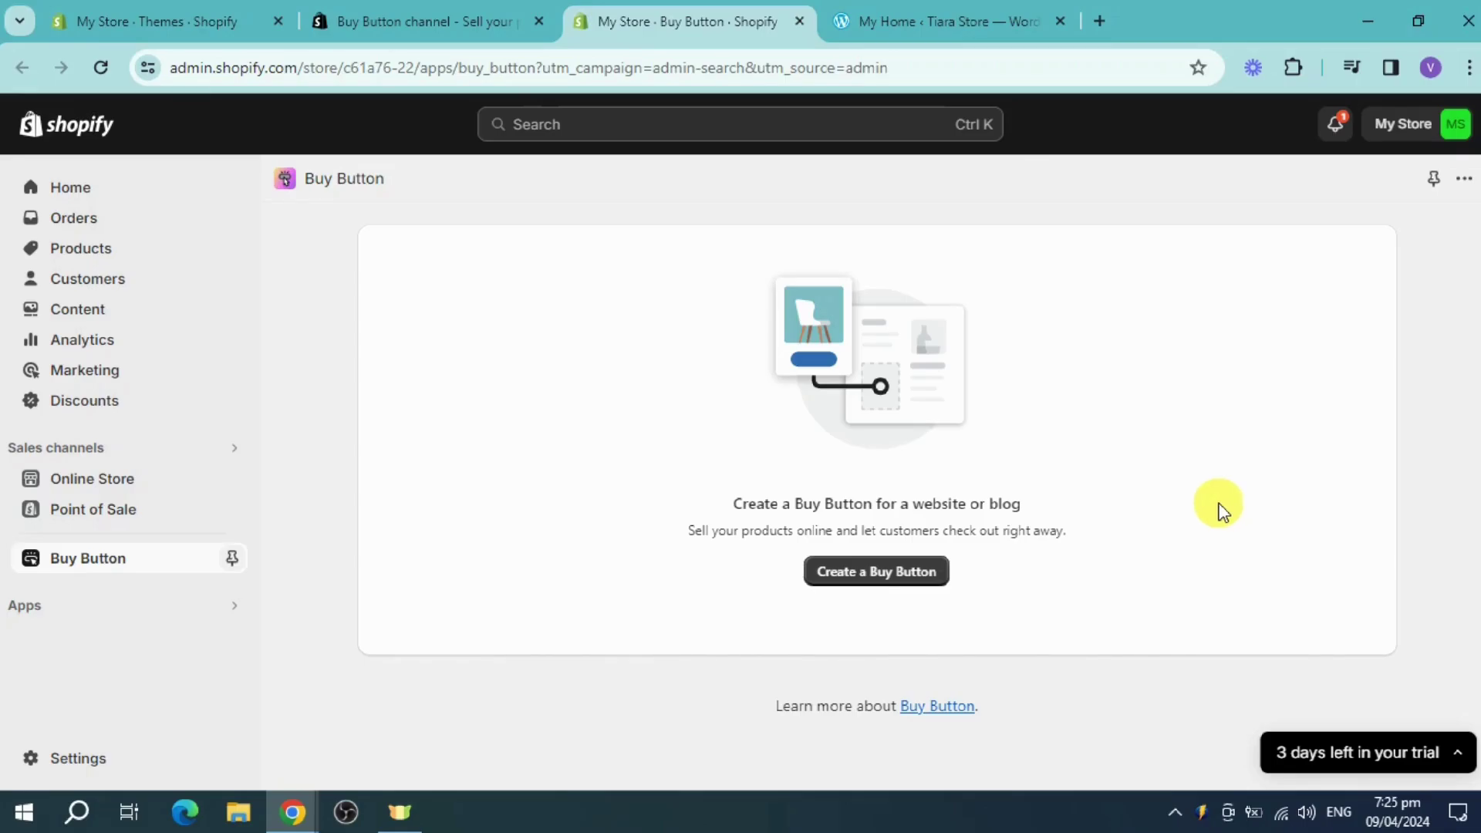
Create a Product Buy Button for the t-shirt product
left_click(892, 582)
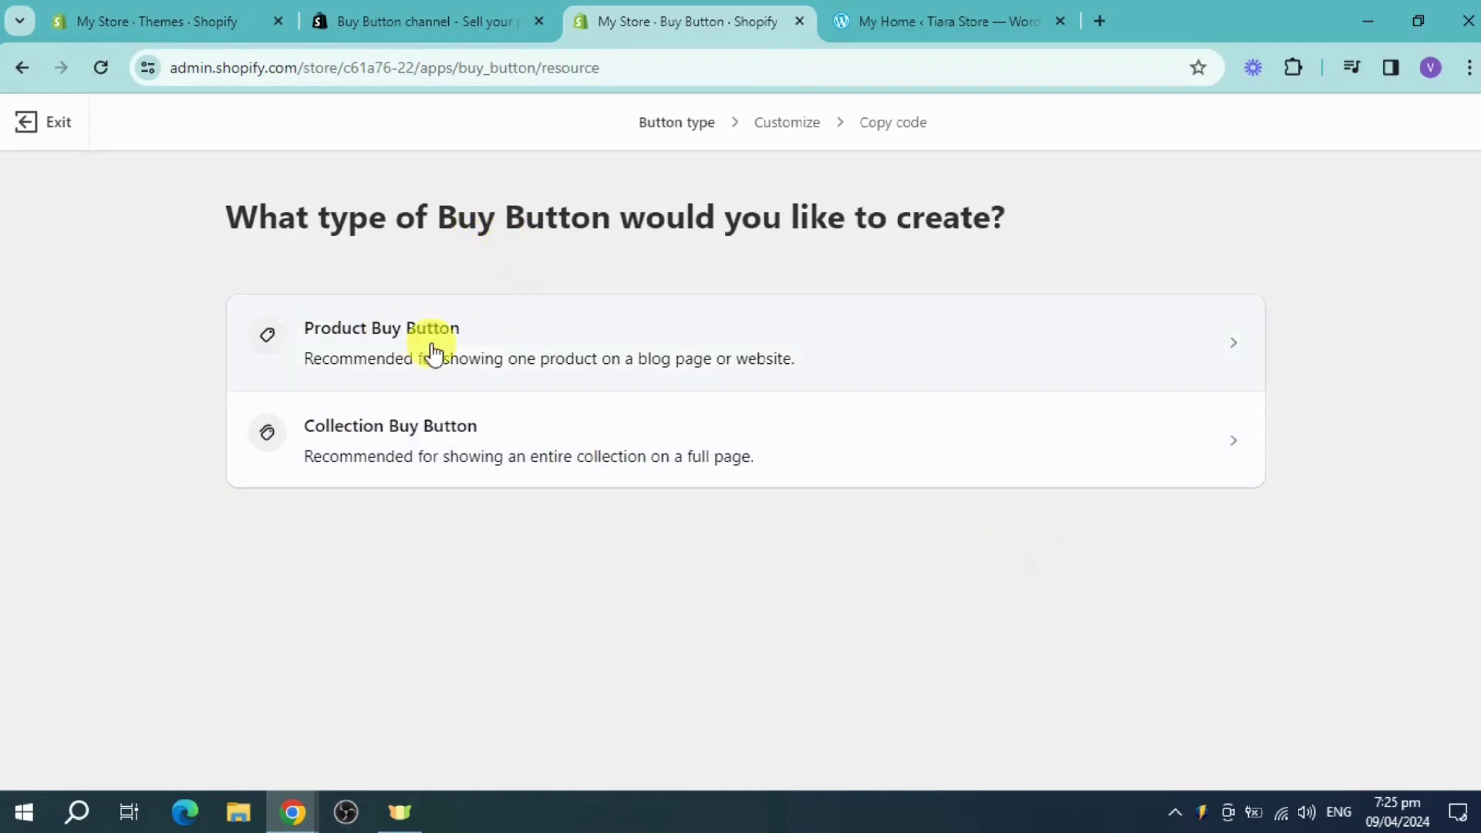
left_click(570, 349)
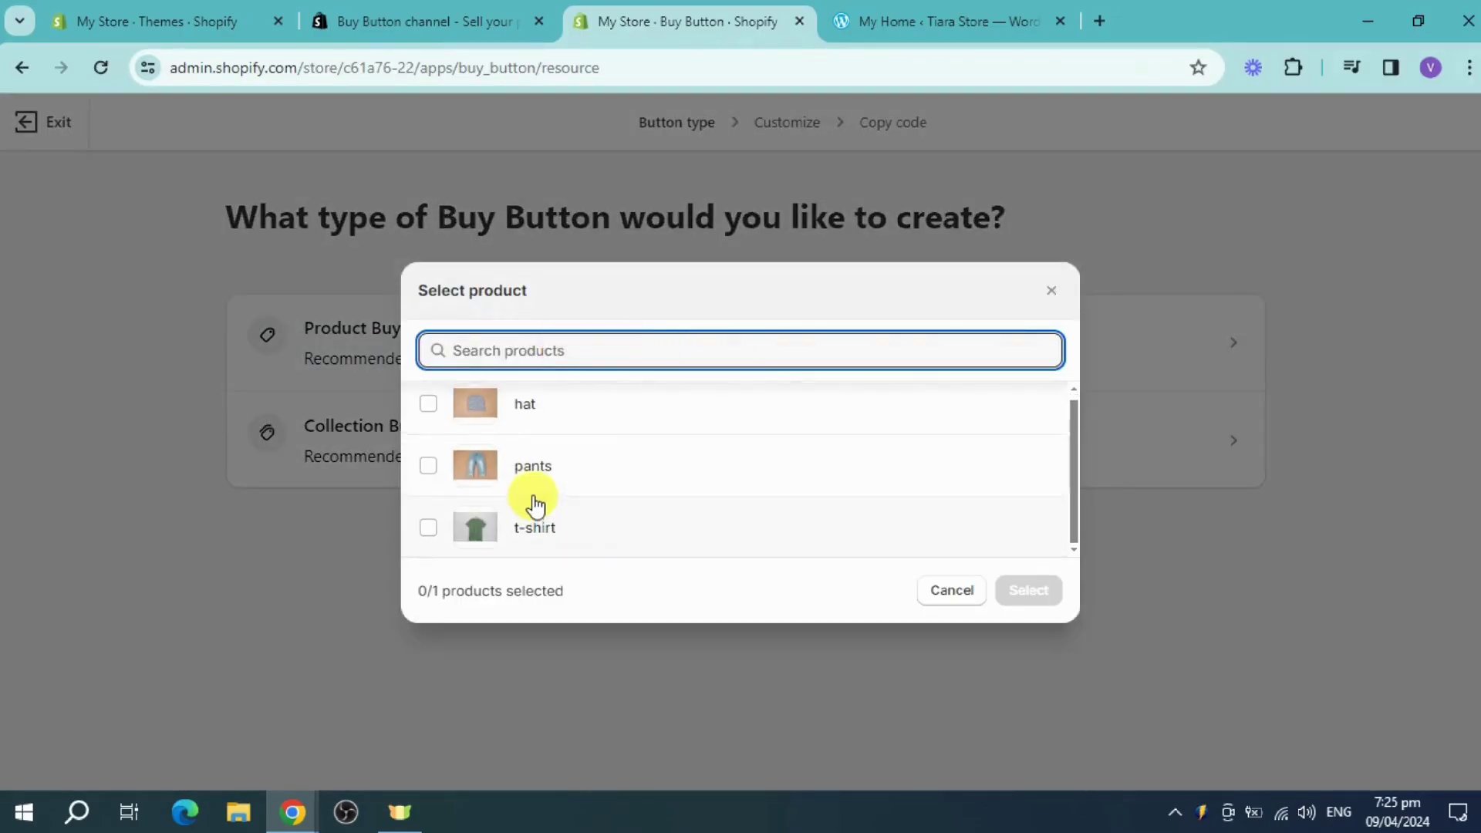
left_click(428, 535)
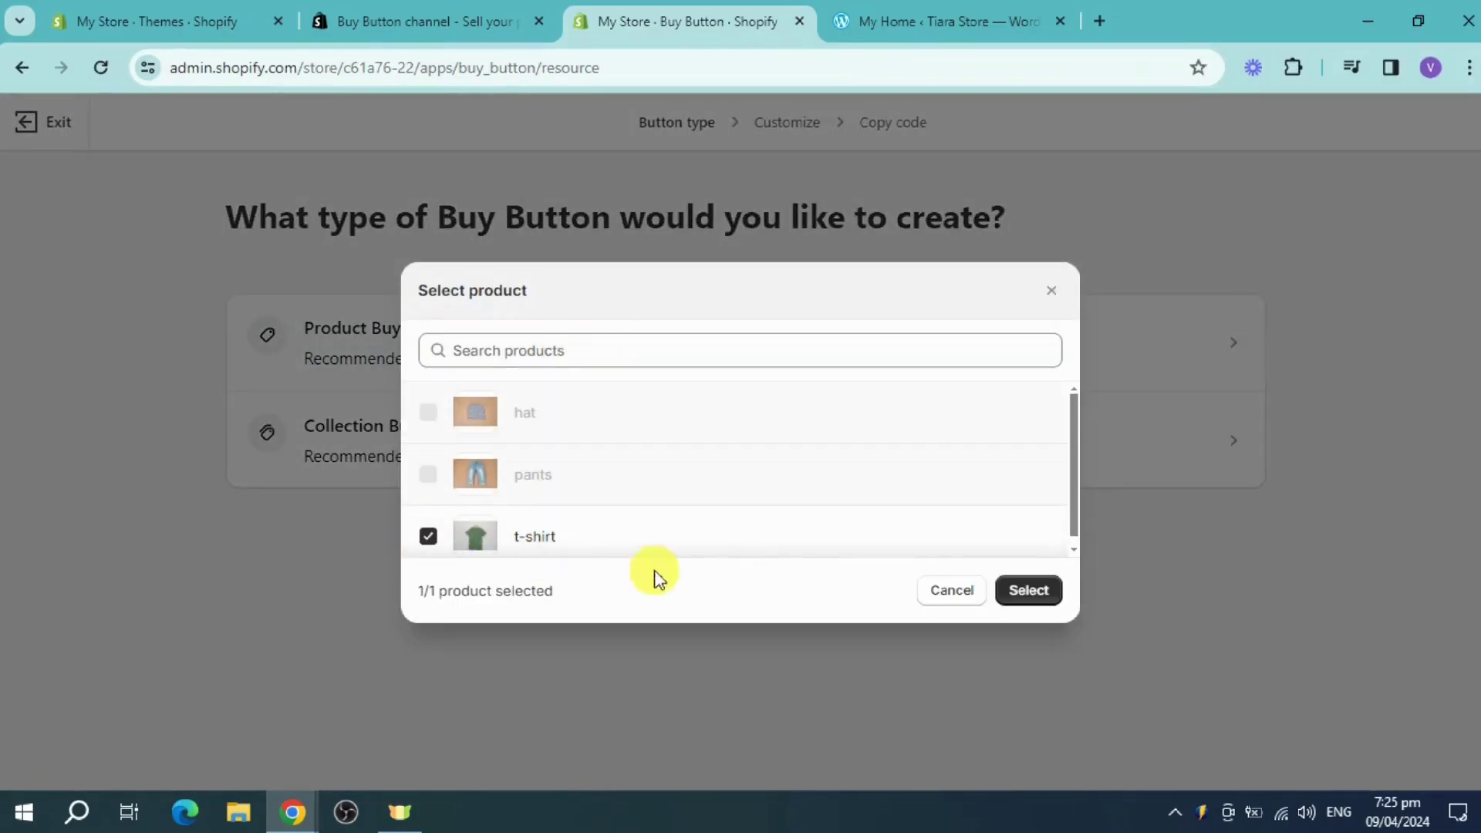
left_click(1028, 590)
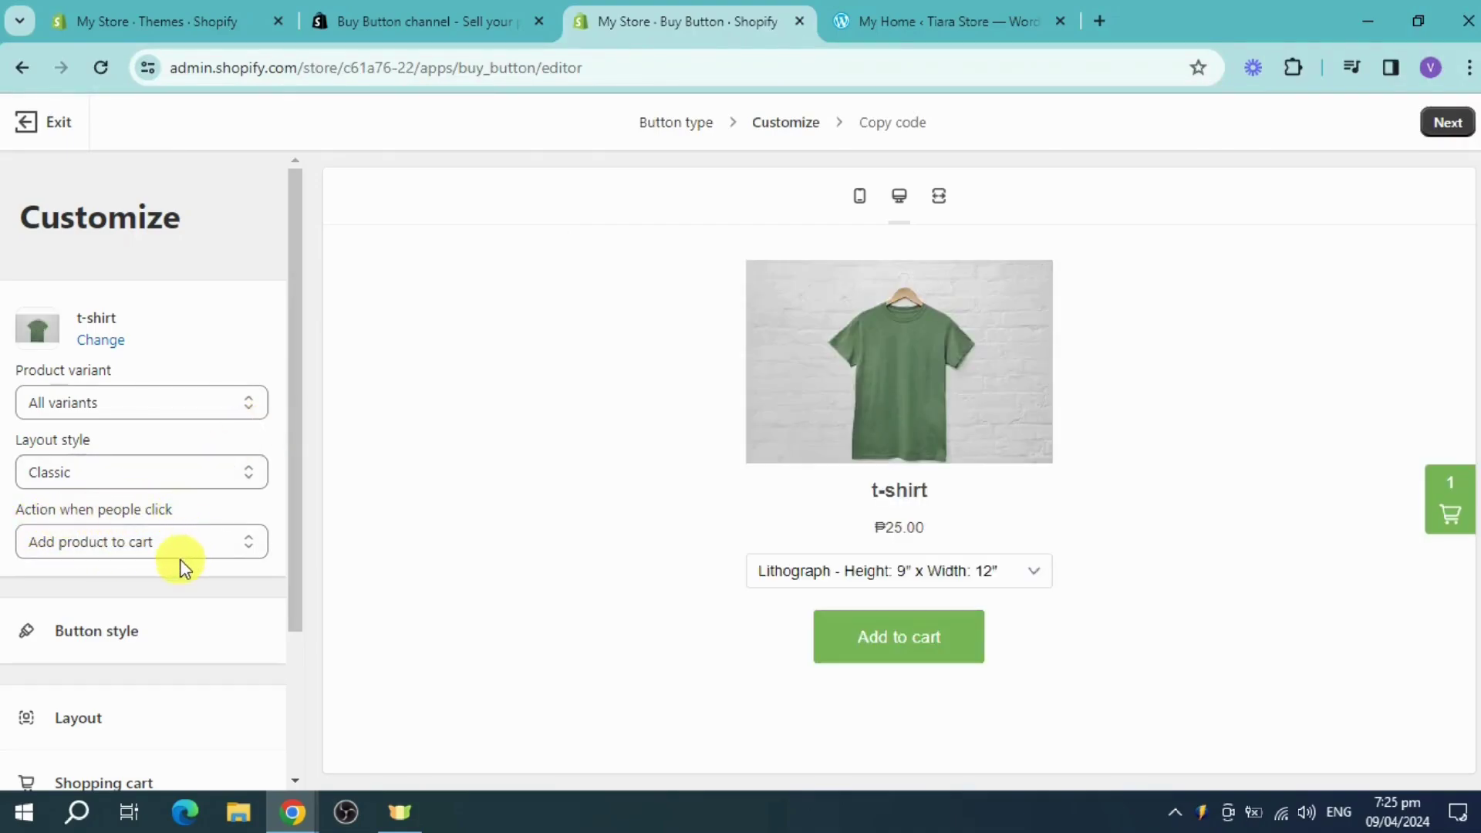
Try the "Open product details" click action and the Basic and Classic layout styles for the Buy Button
left_click(155, 548)
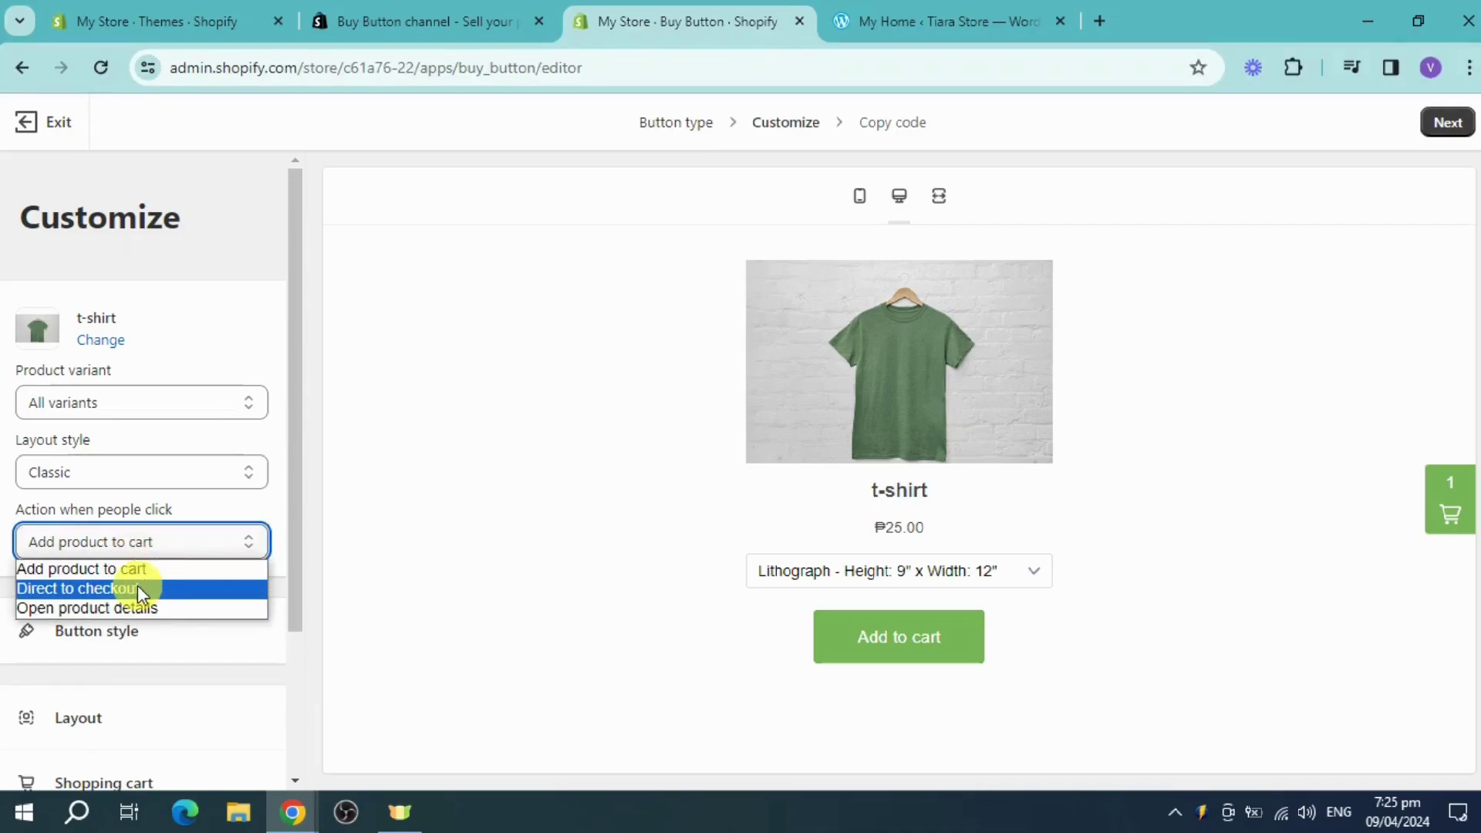
left_click(179, 606)
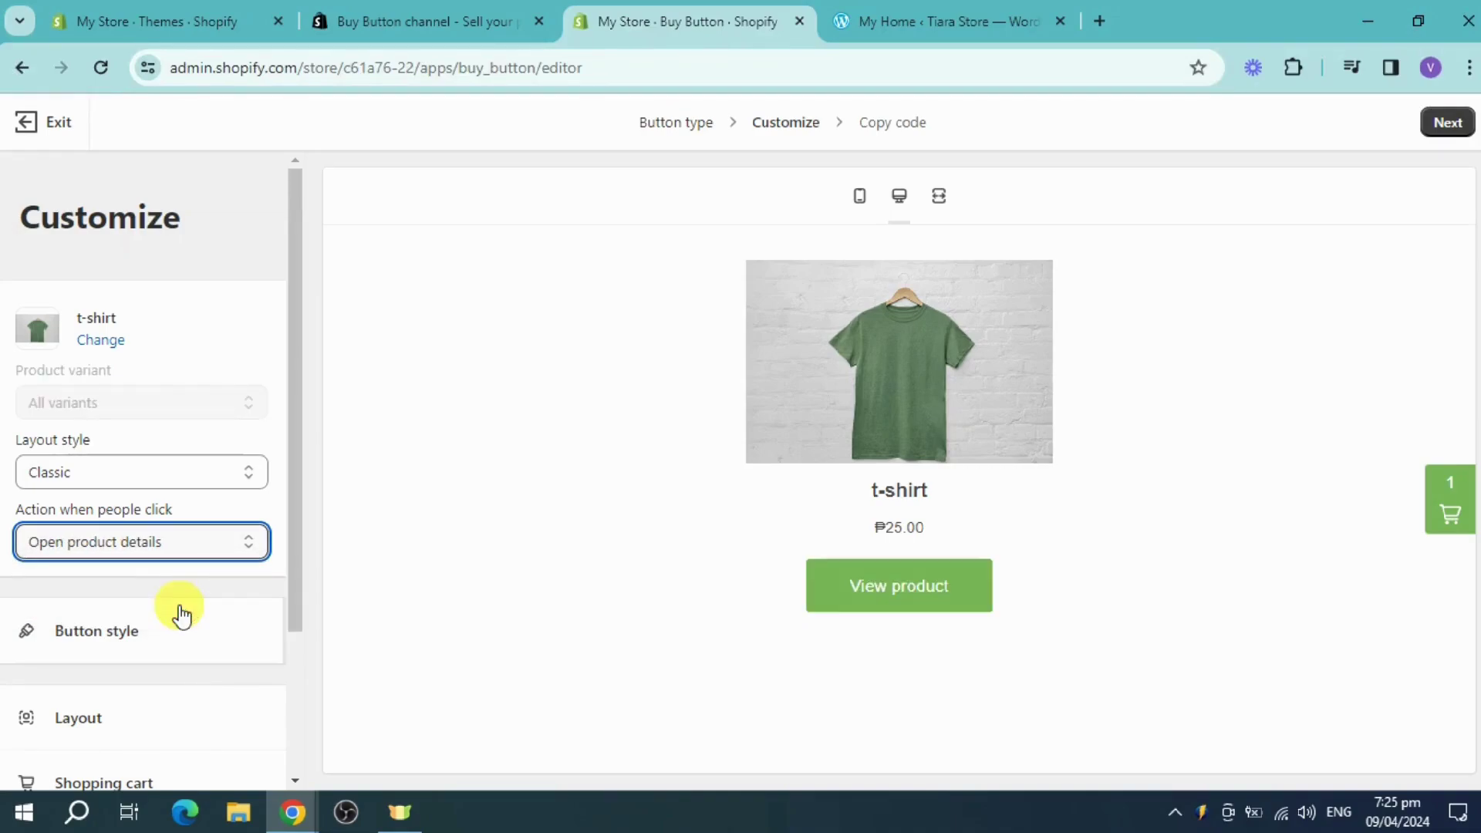
left_click(174, 488)
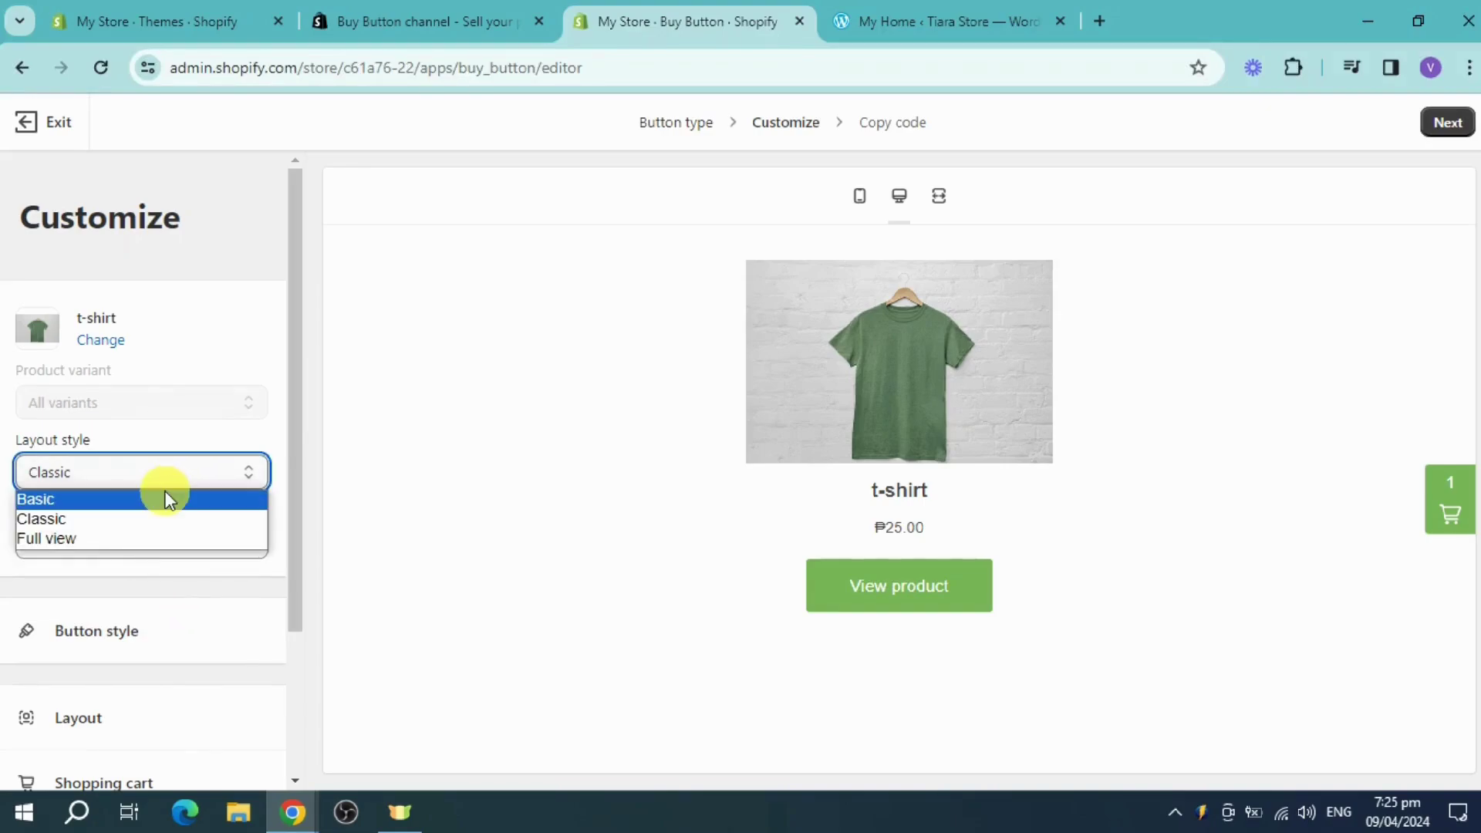
left_click(167, 503)
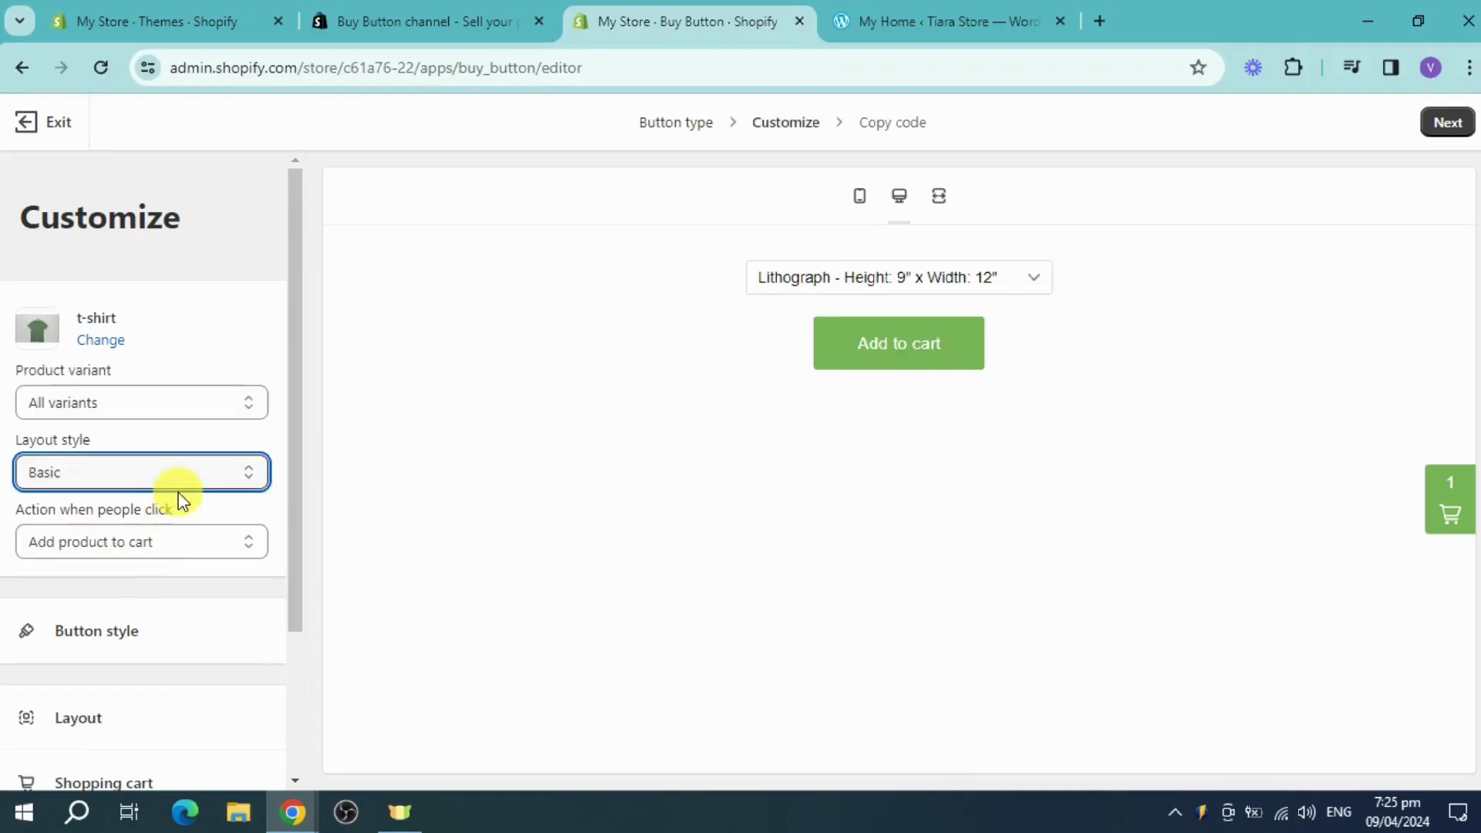
left_click(176, 477)
left_click(167, 517)
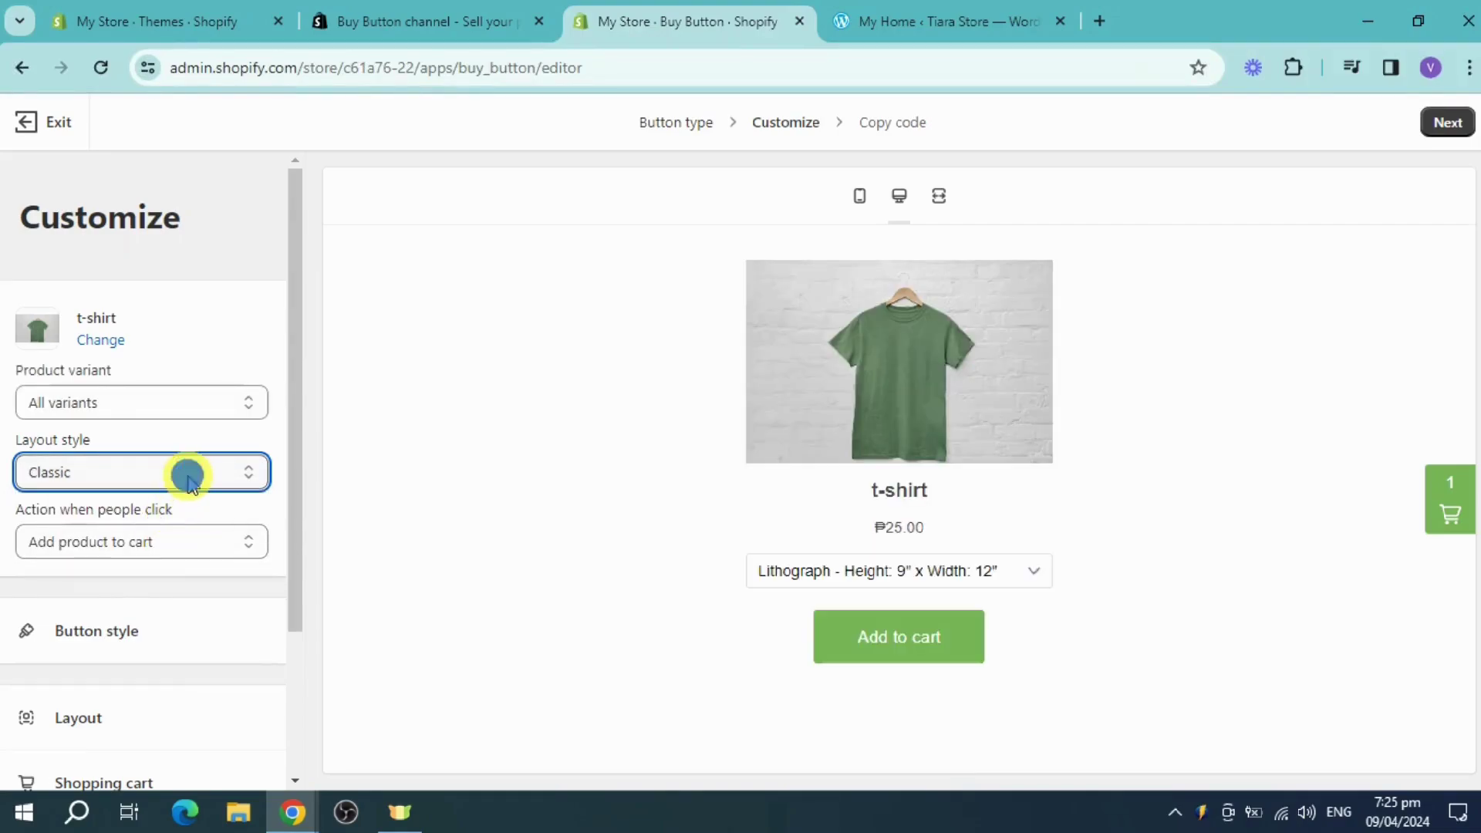
Set the Buy Button's layout style to Full view and copy its generated embed code
left_click(186, 473)
left_click(141, 537)
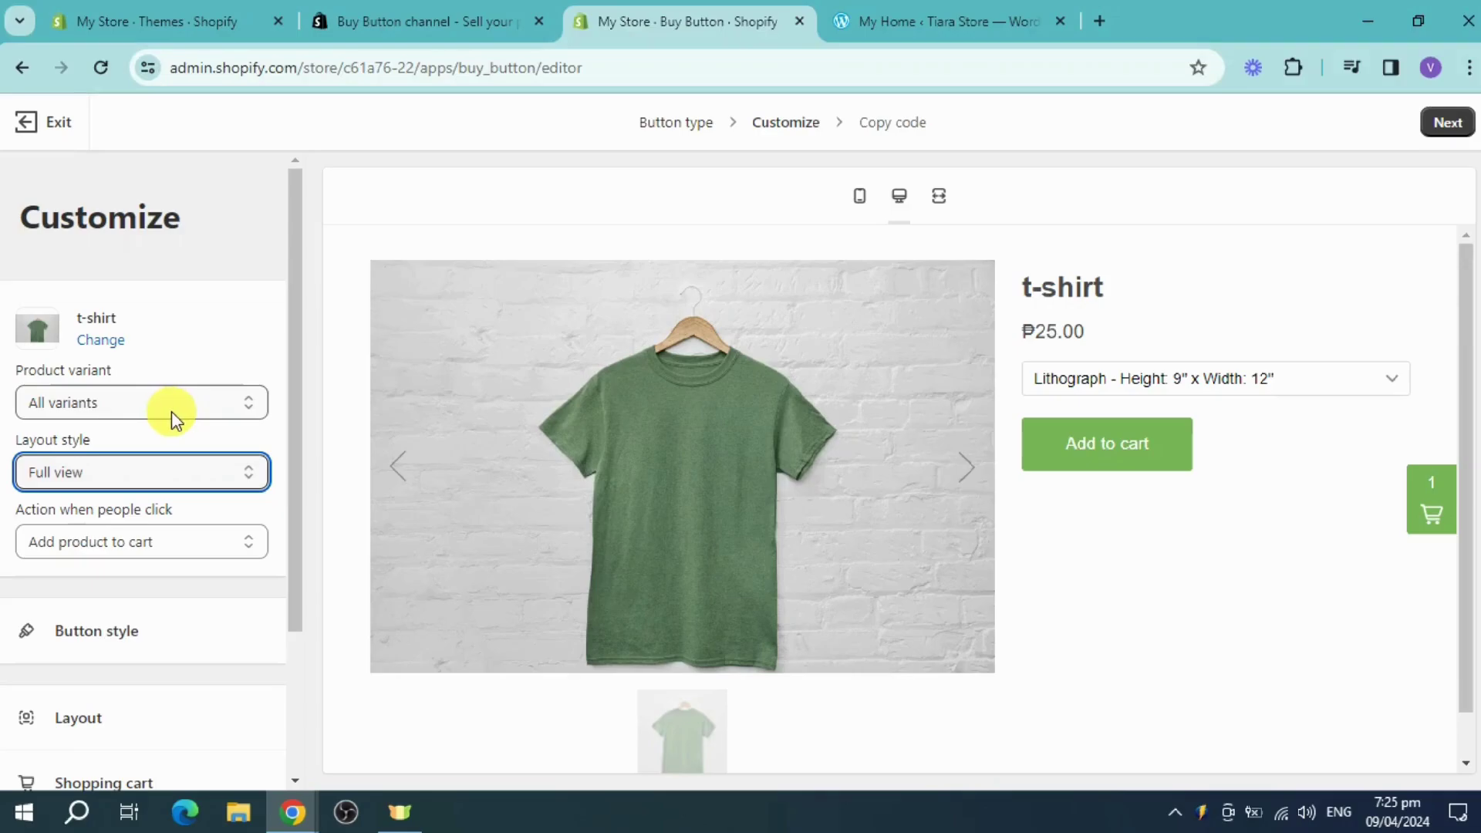
scroll(179, 441, "down", 3)
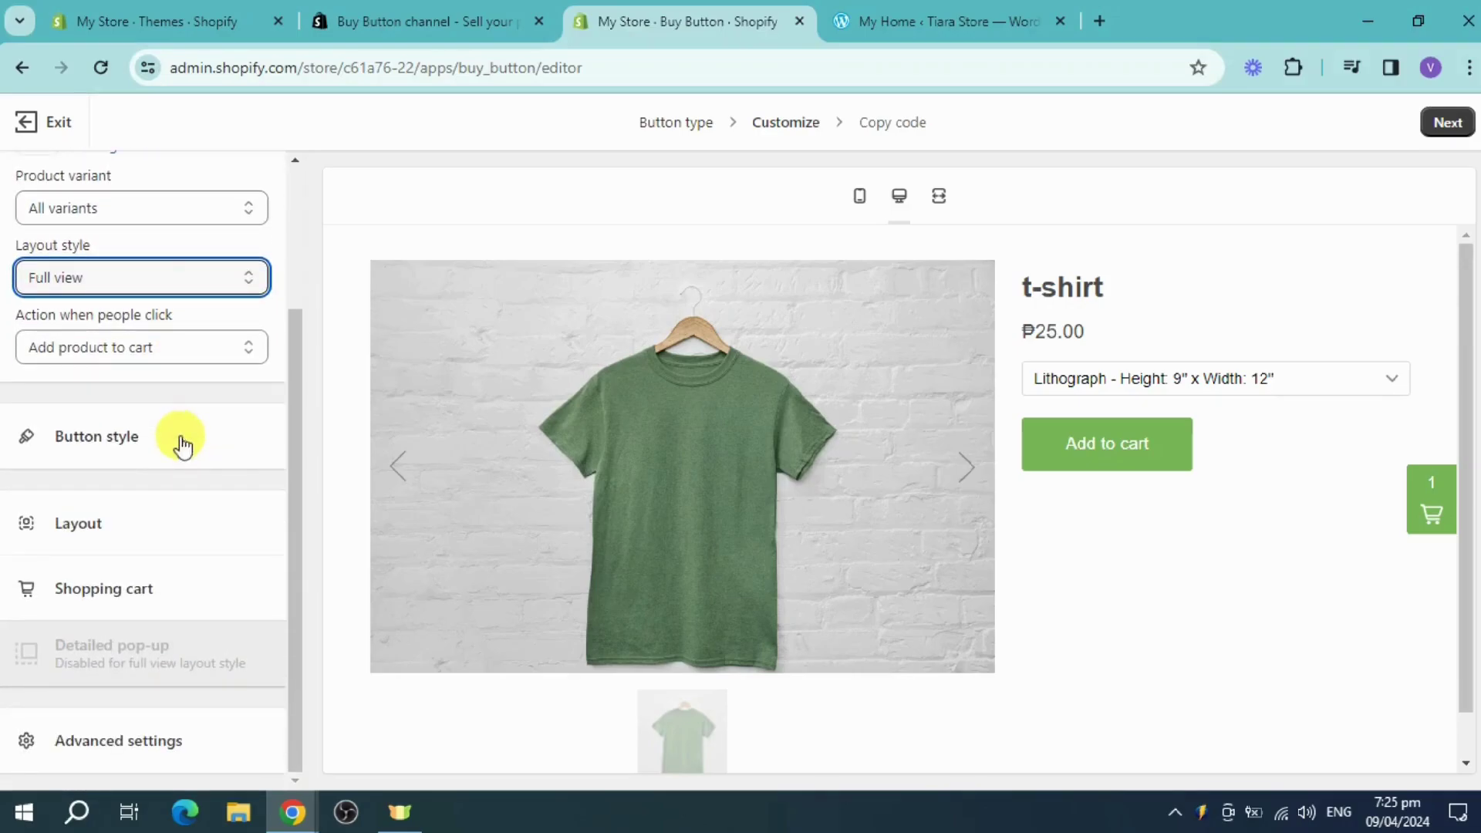
left_click(1460, 130)
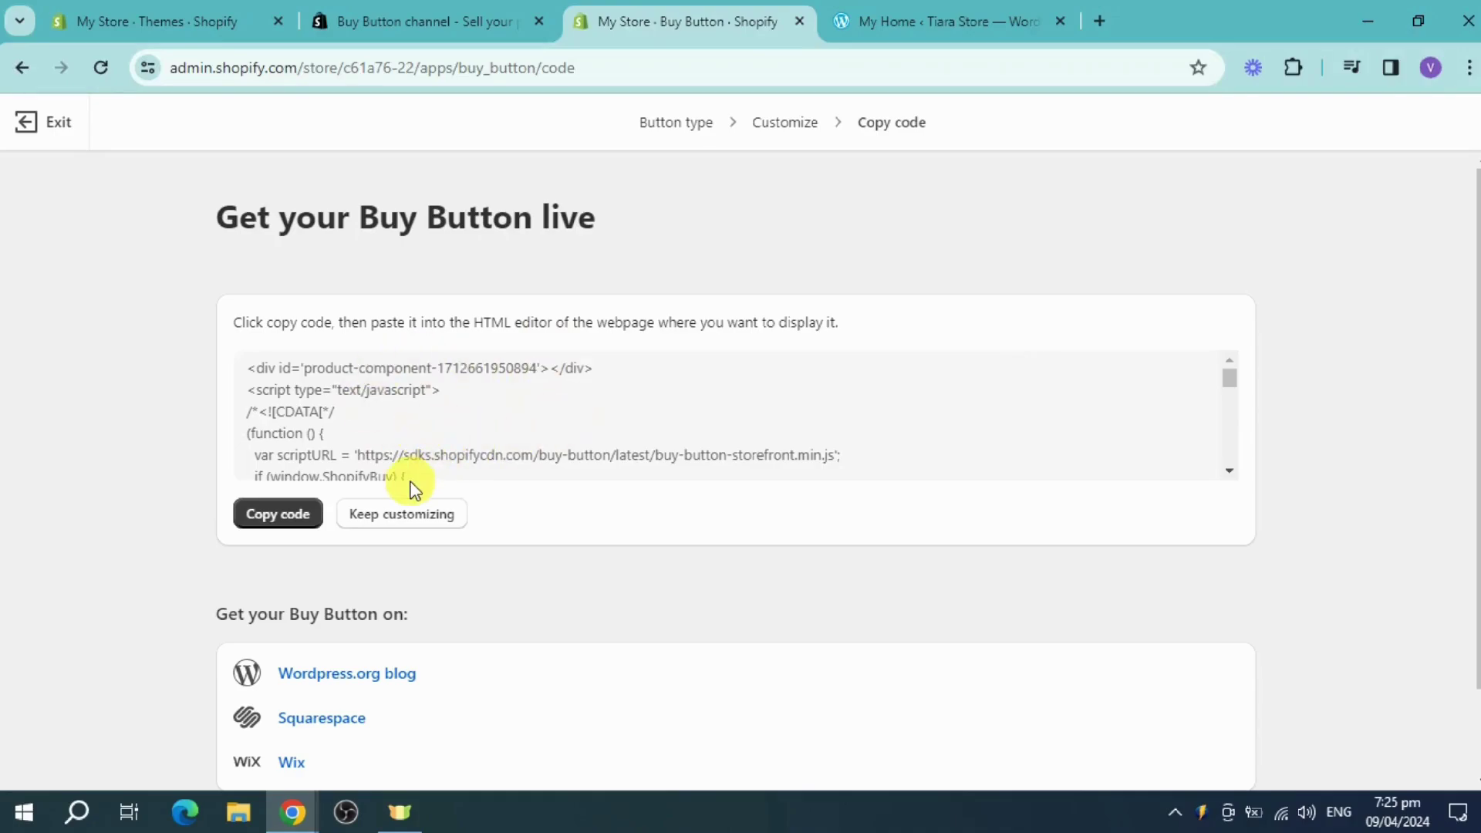
left_click(299, 524)
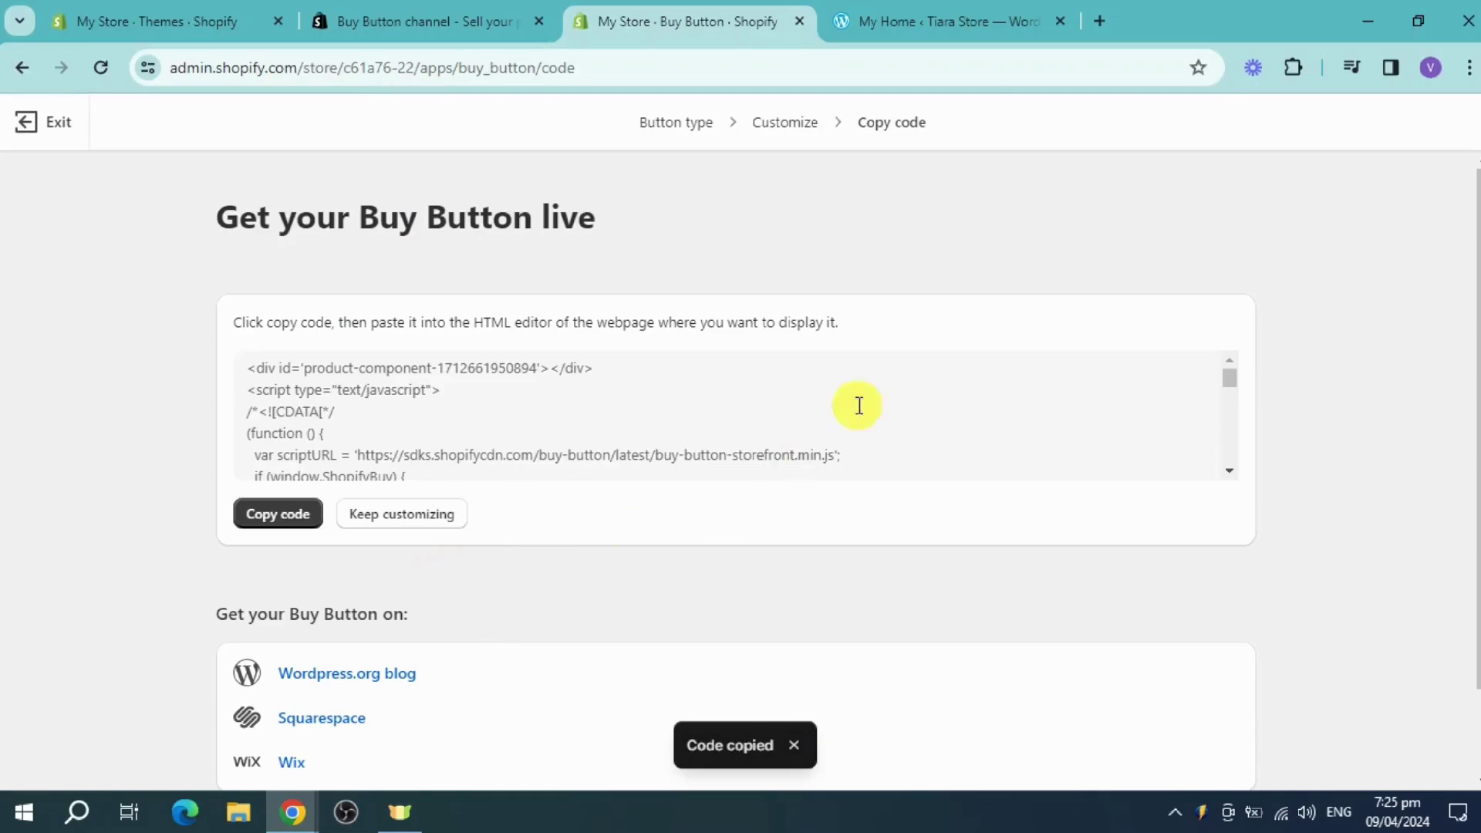
Switch to the WordPress site and start a new post titled "Buy this Polo here"
left_click(953, 24)
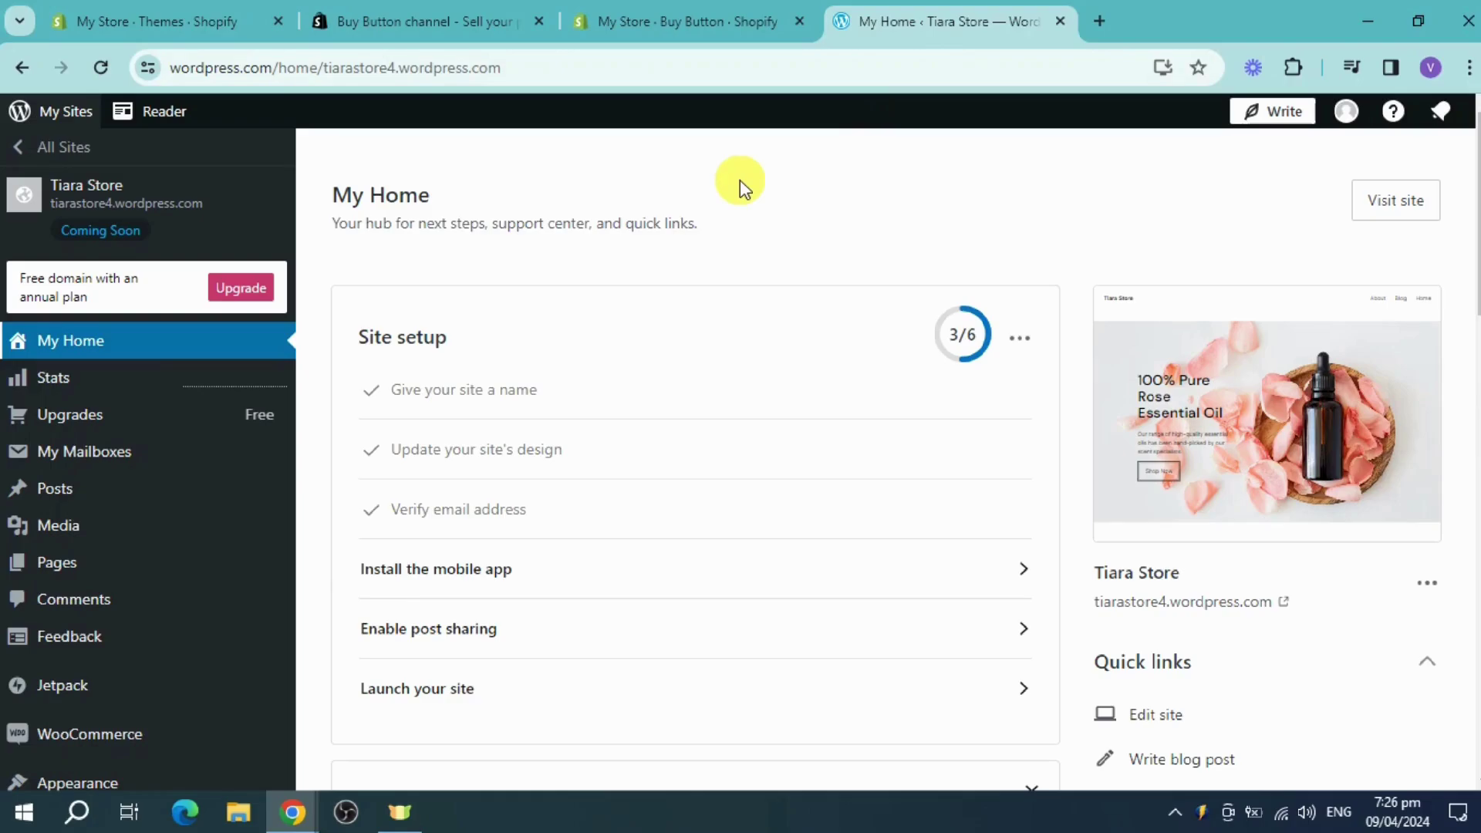
left_click(128, 497)
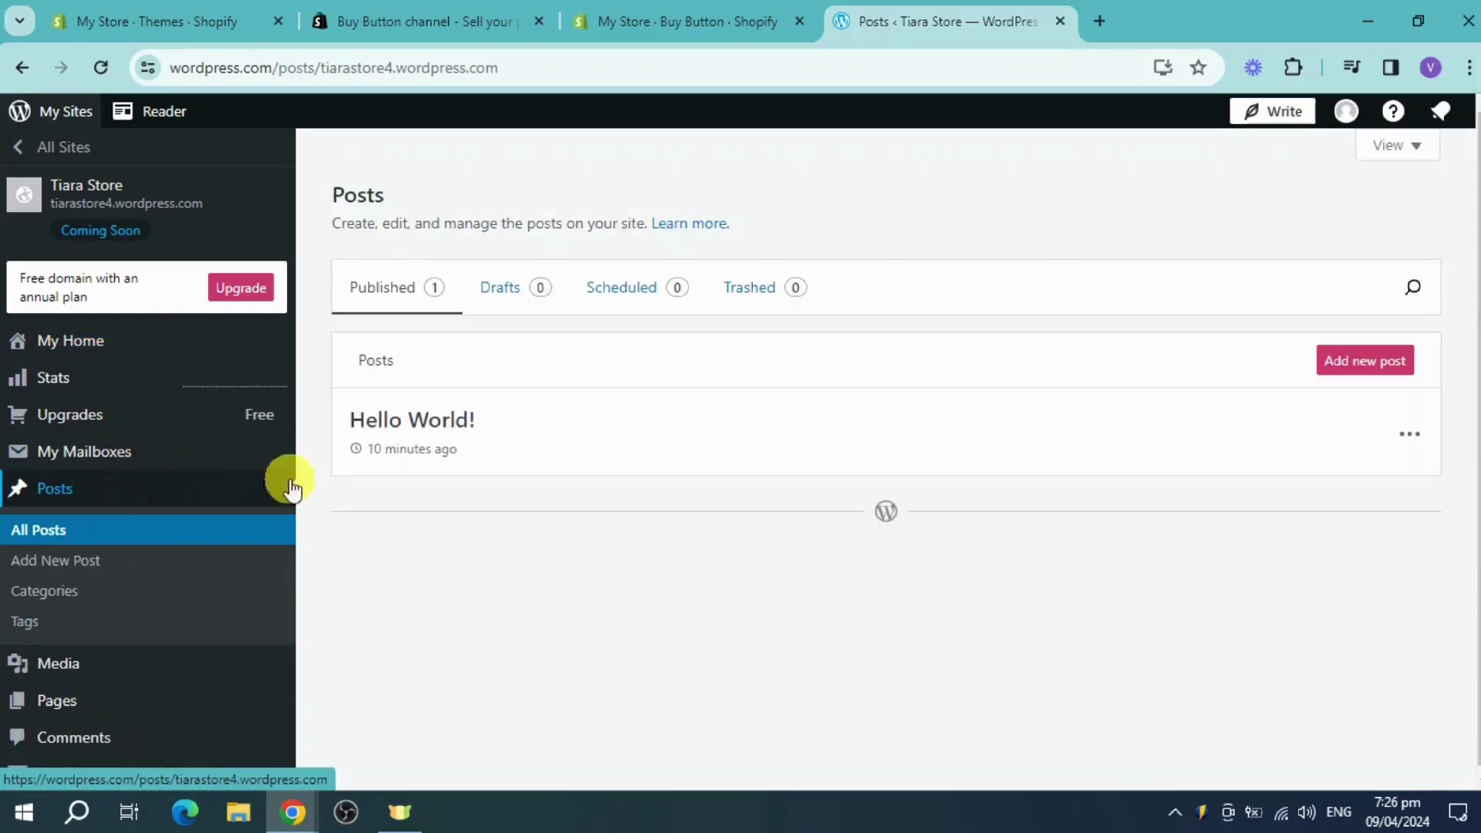
left_click(1346, 367)
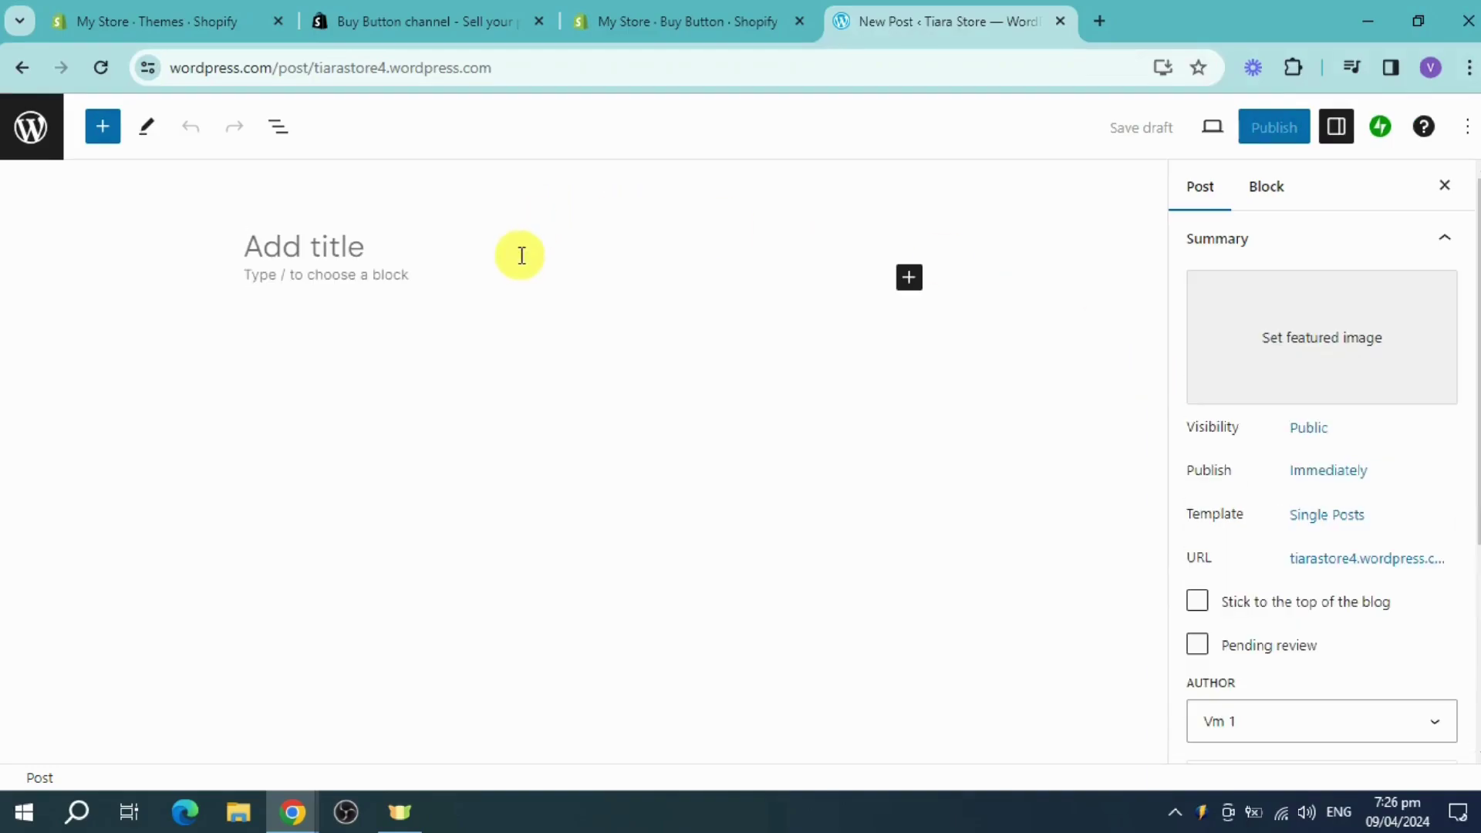
type("Buy this Polo here")
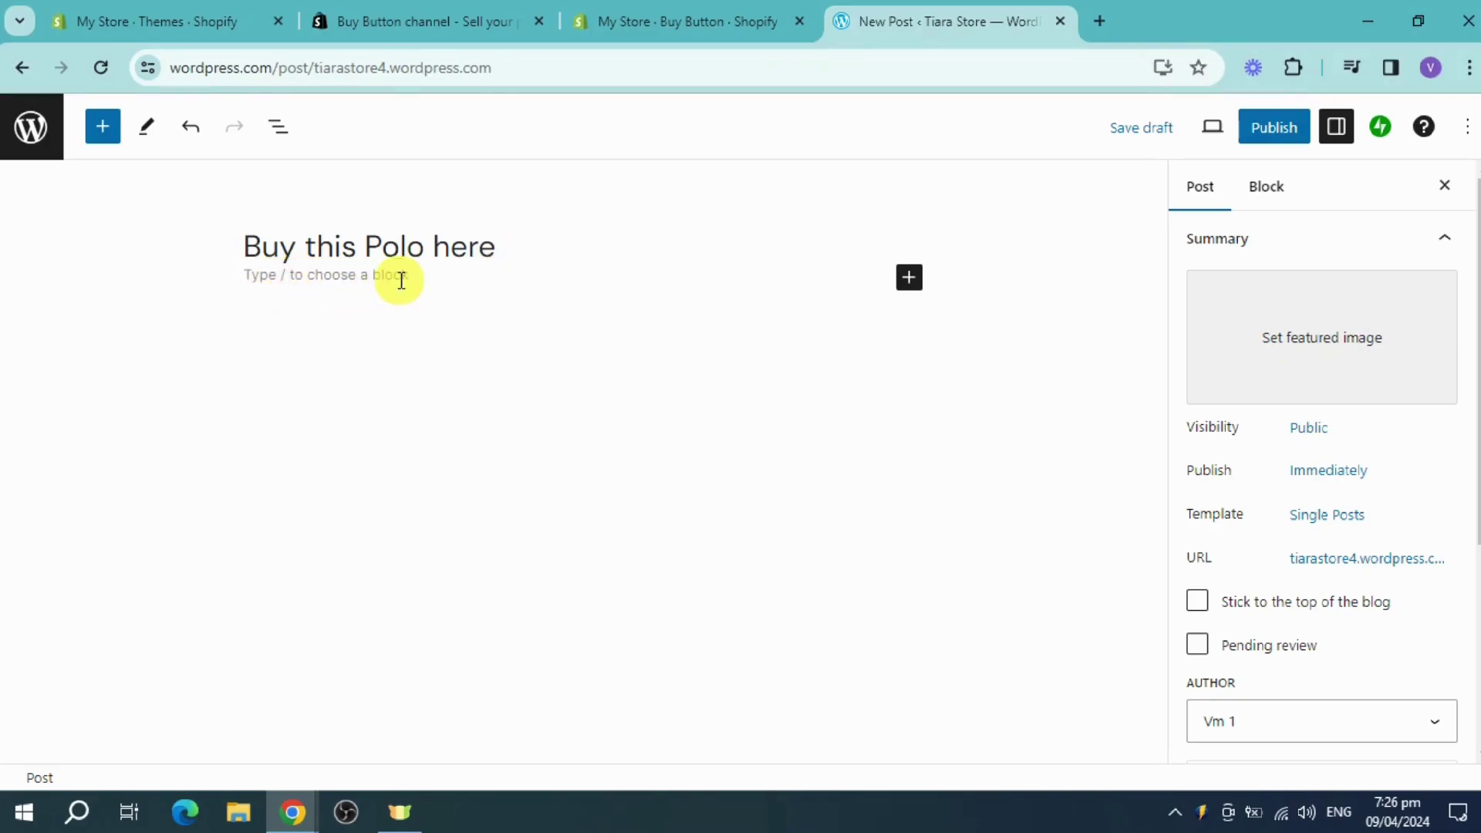
Insert a Custom HTML block below the post title and paste the copied Buy Button code into it
left_click(315, 280)
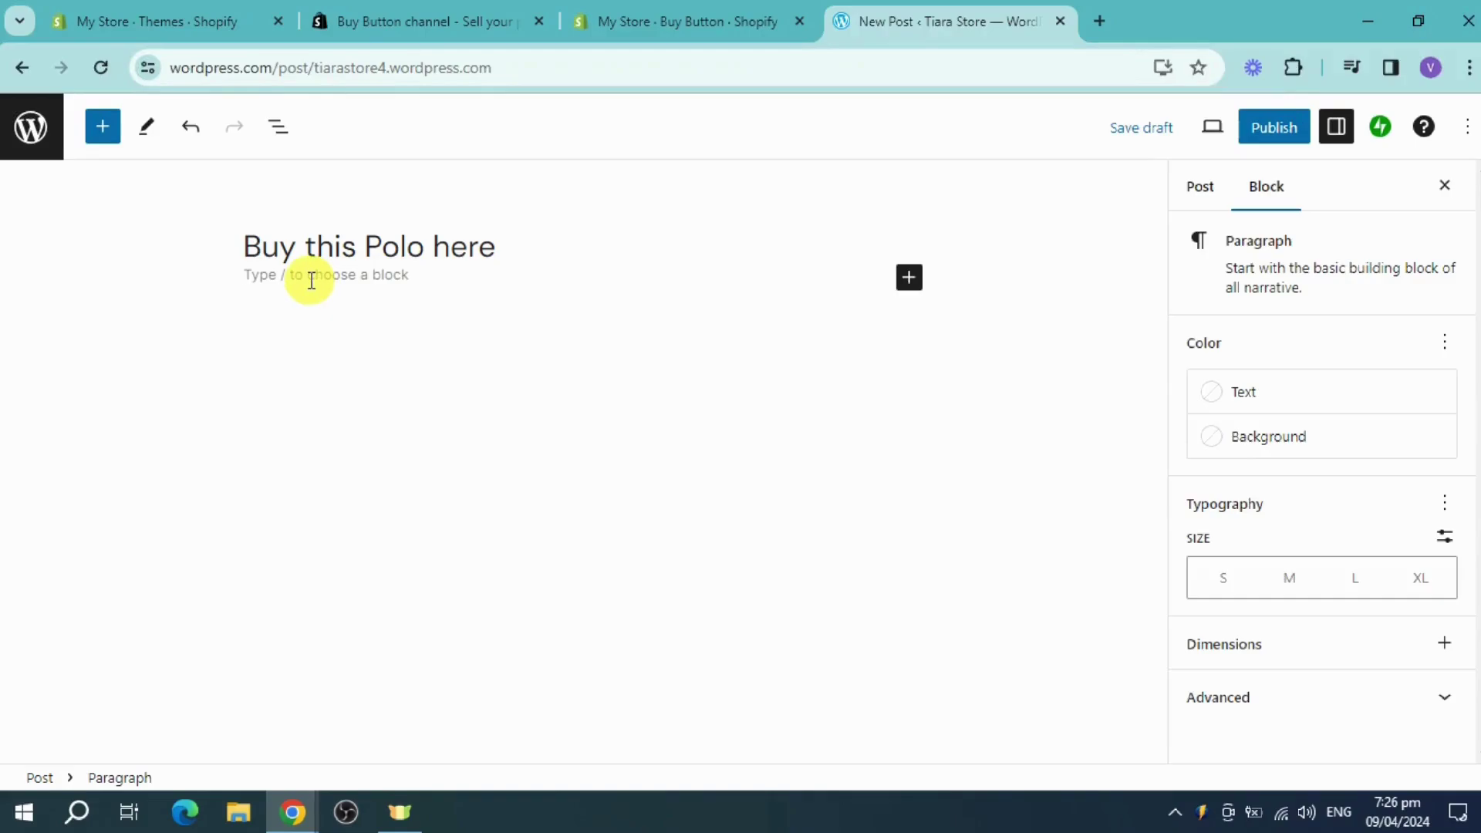
type("/")
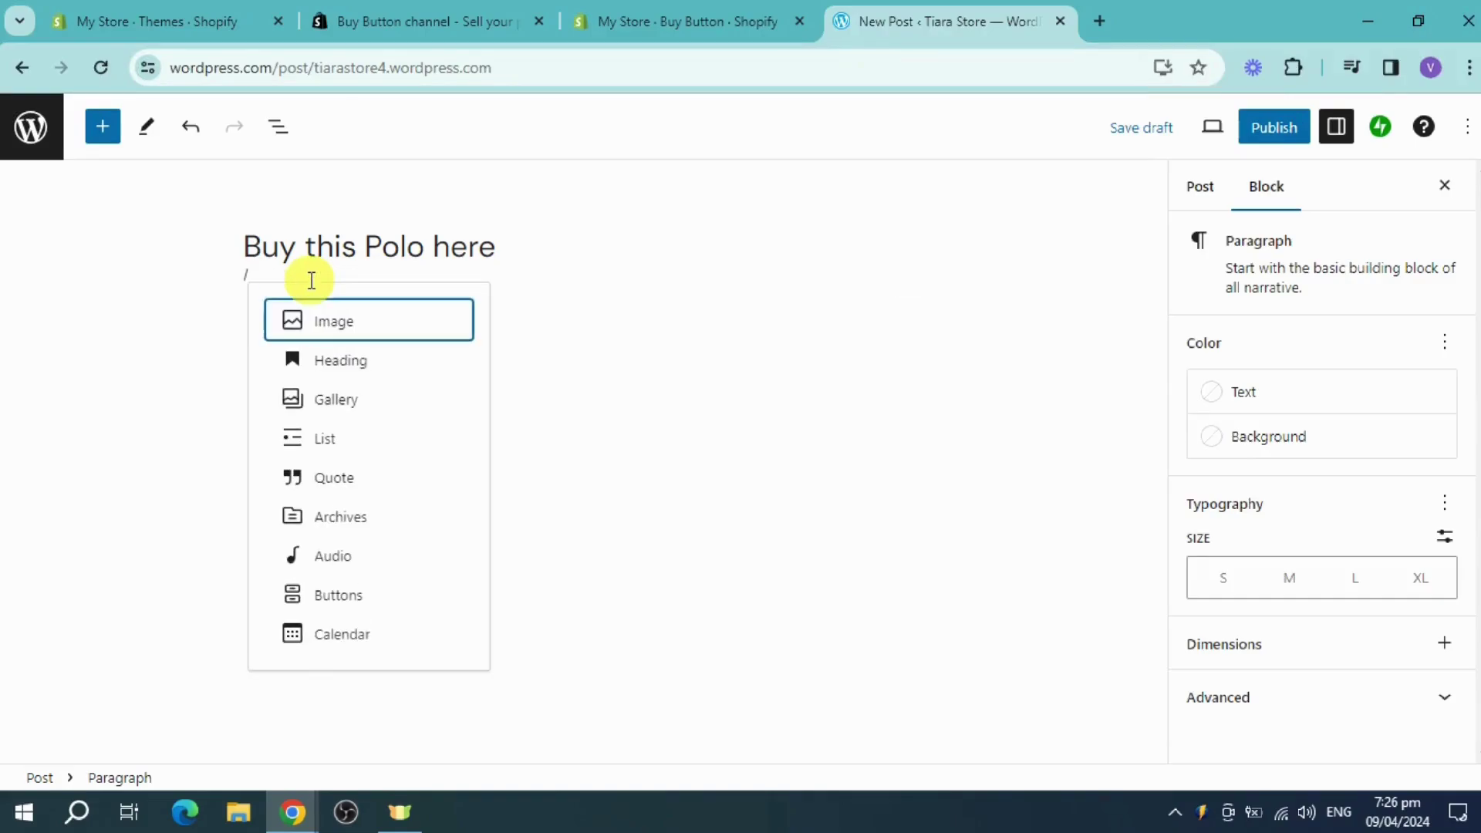
type("htm")
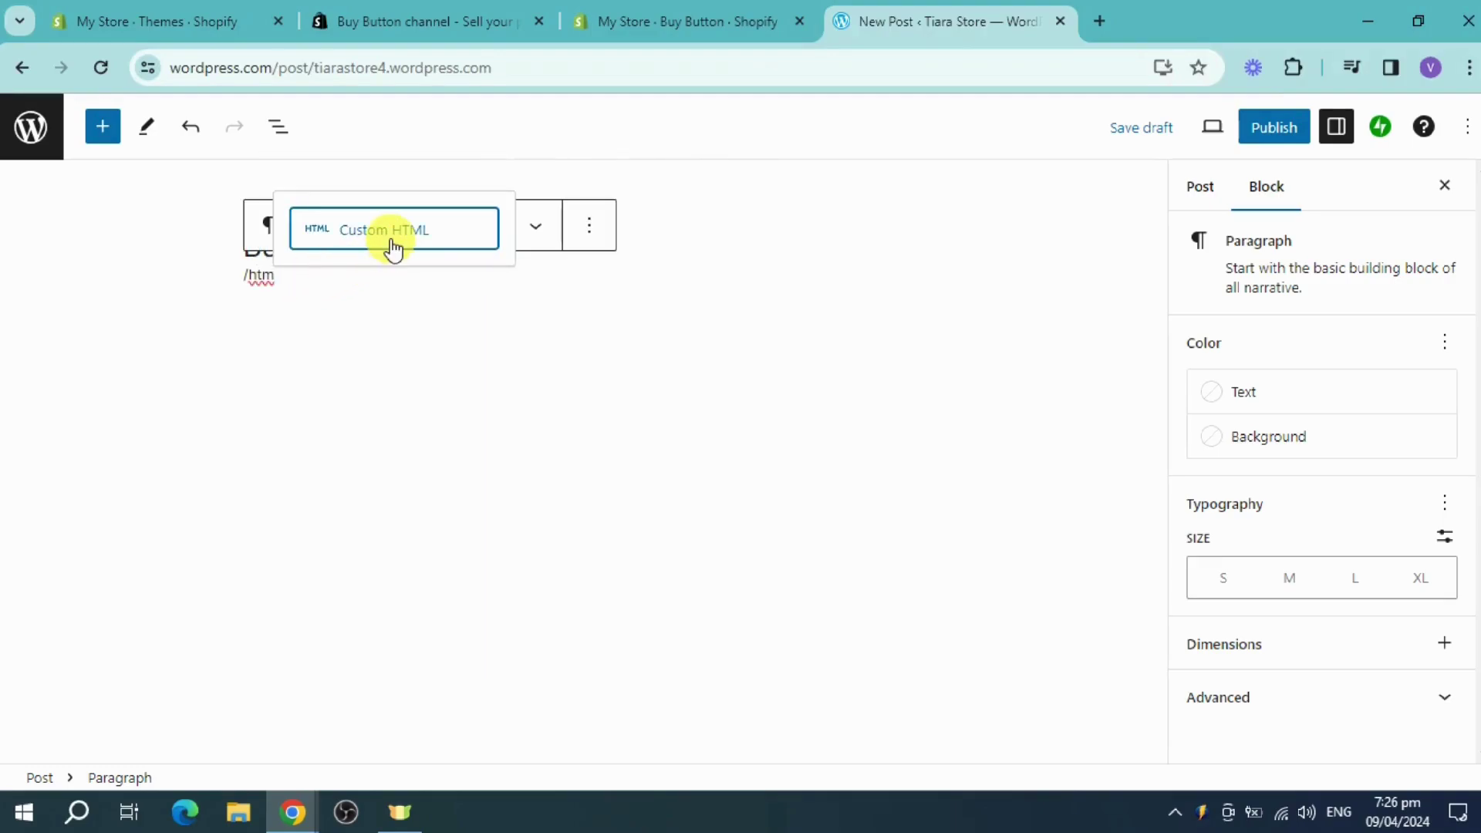
left_click(393, 245)
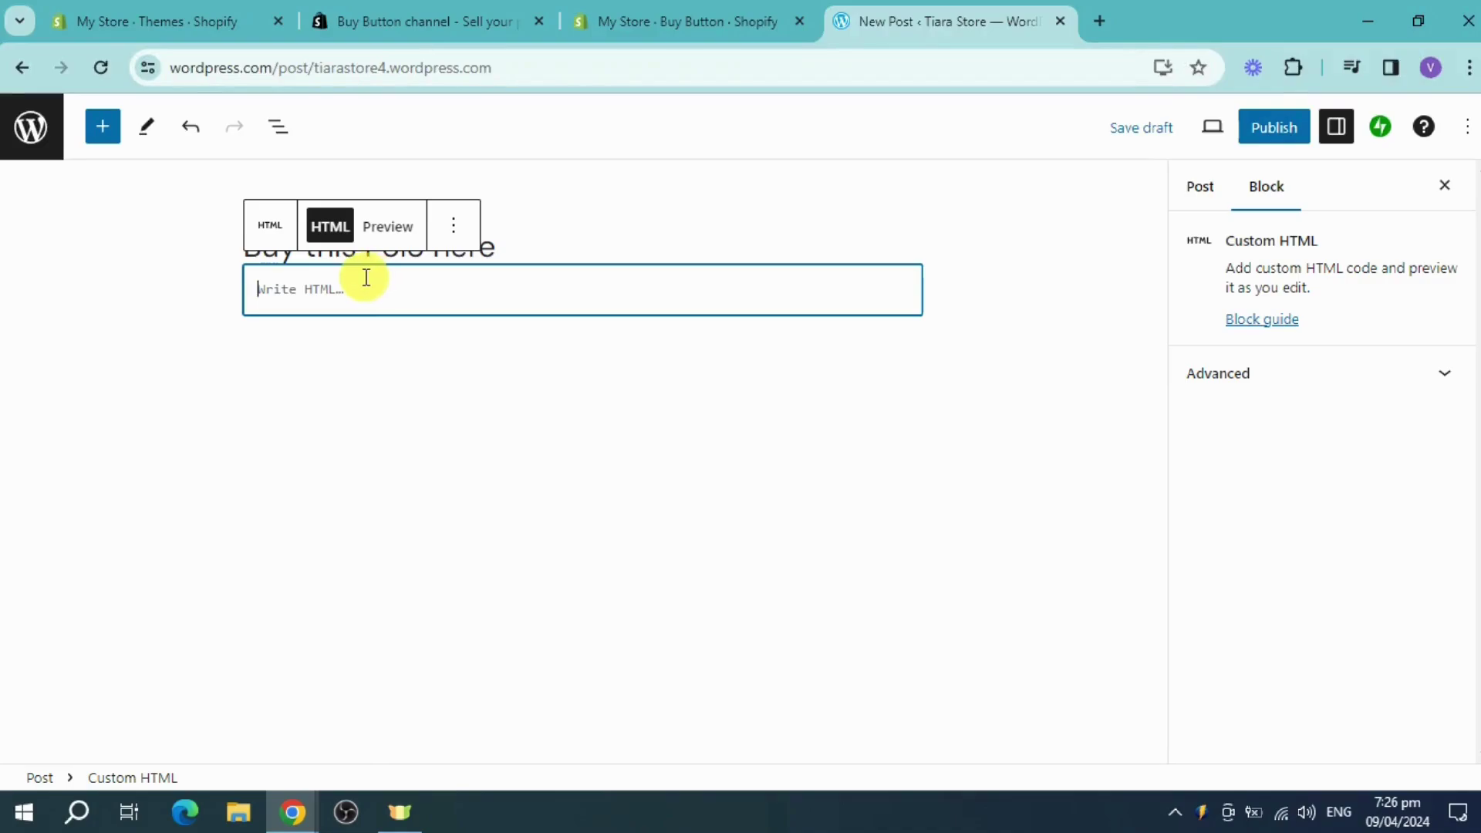
key("ctrl+v")
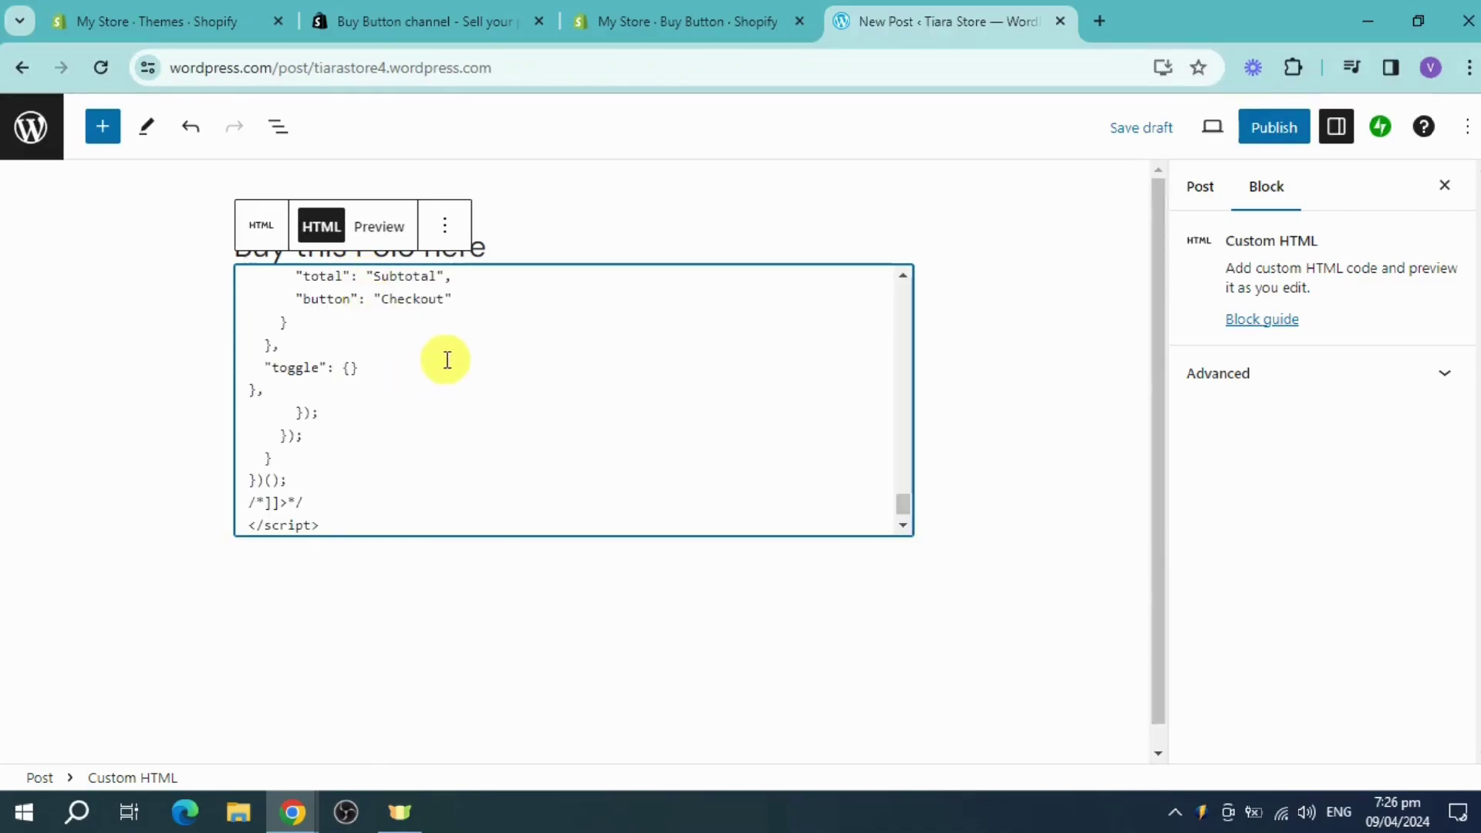
left_click(893, 580)
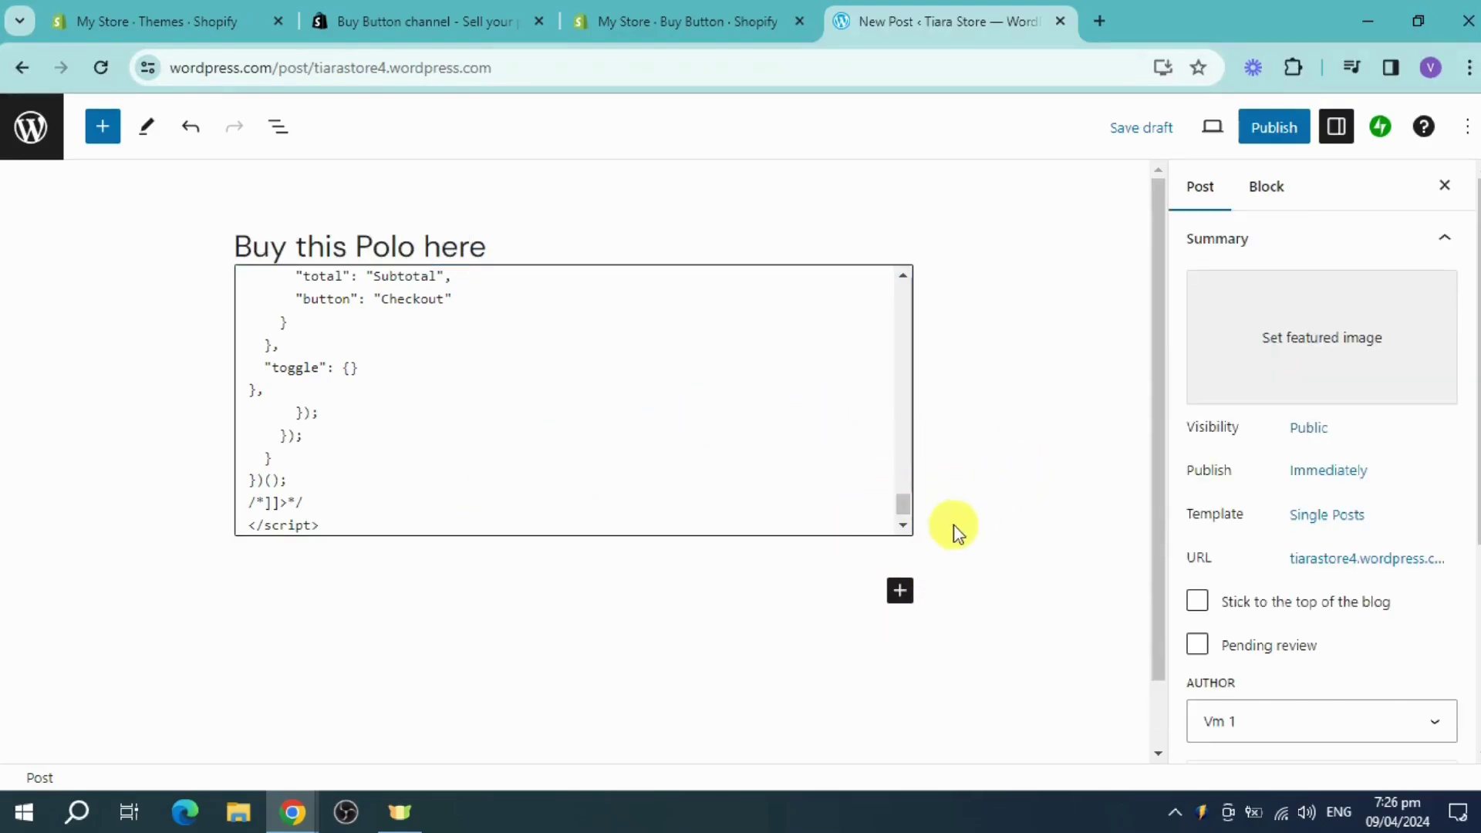
left_click(319, 580)
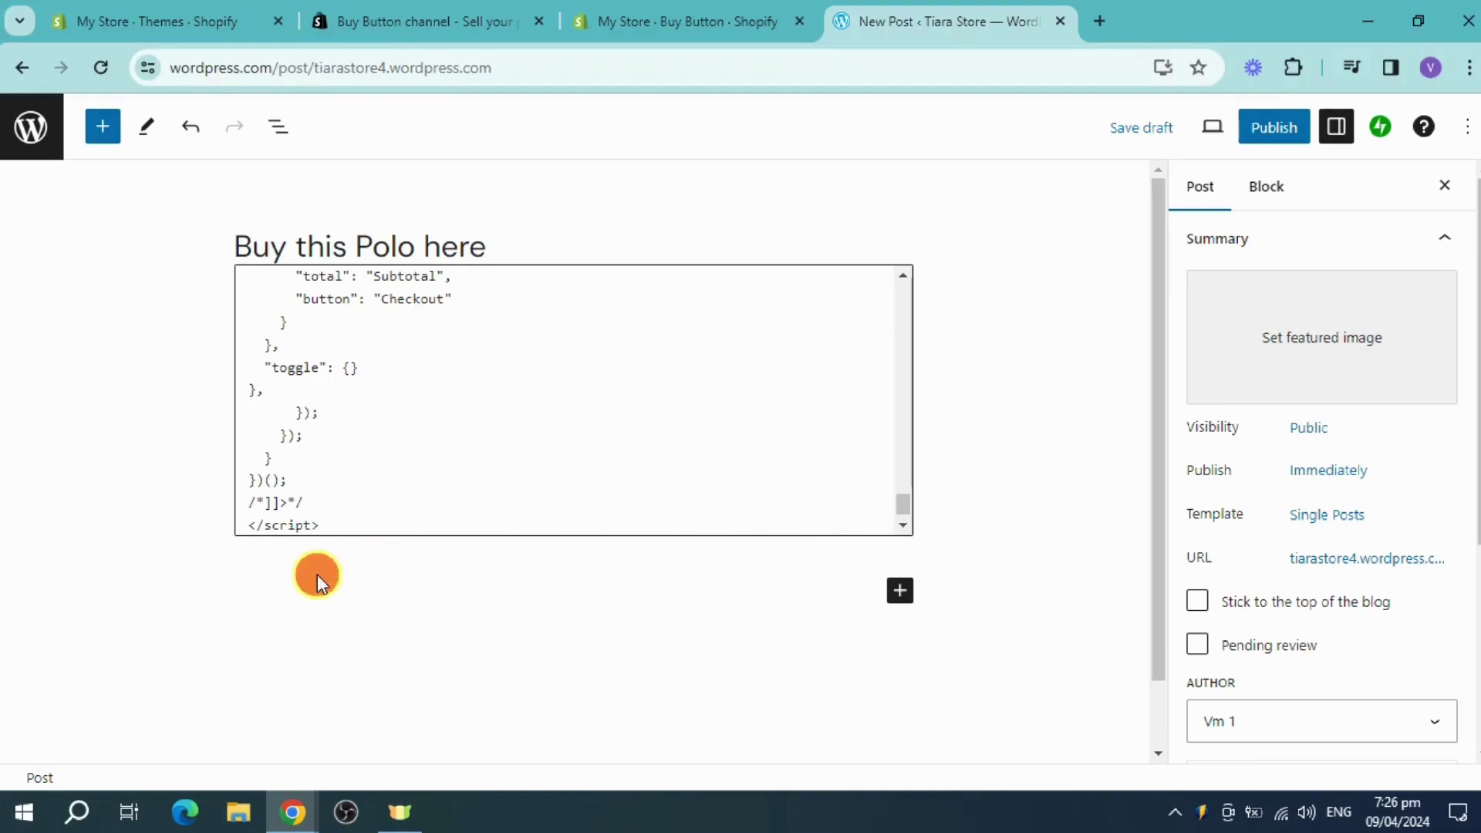
Save the post as a draft and preview the Custom HTML block
left_click(628, 522)
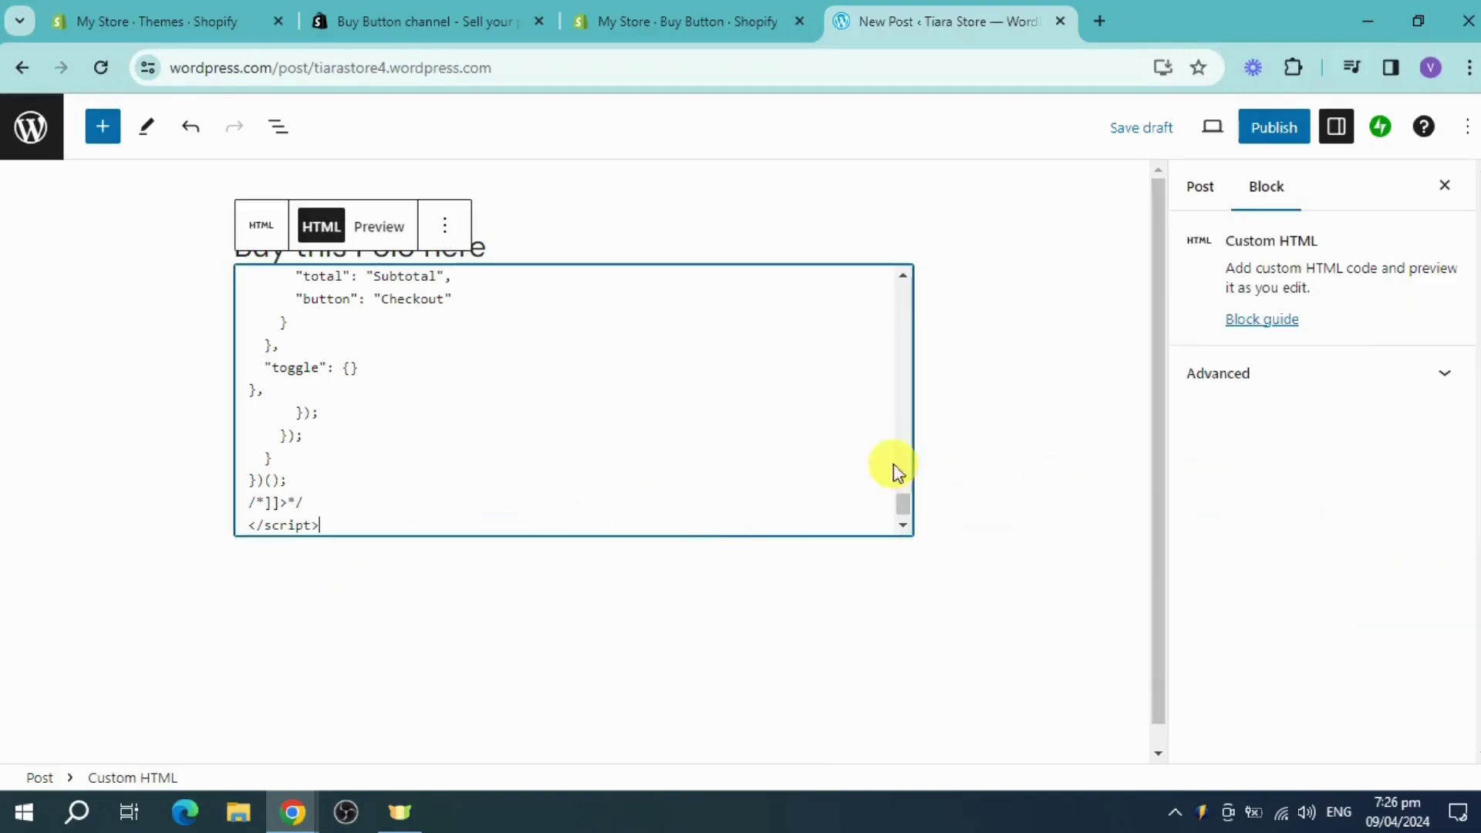
left_click(1140, 128)
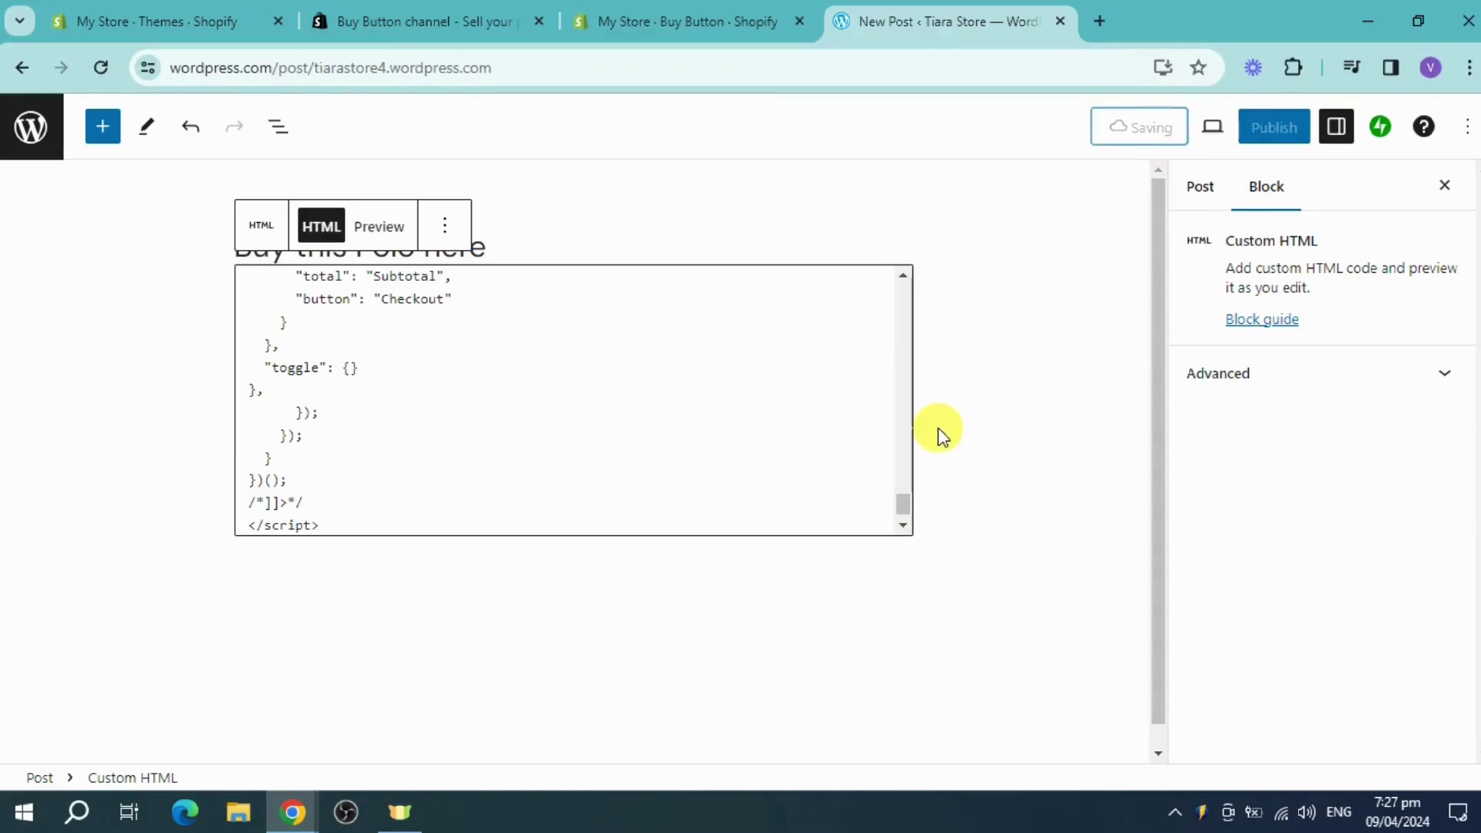
left_click(378, 228)
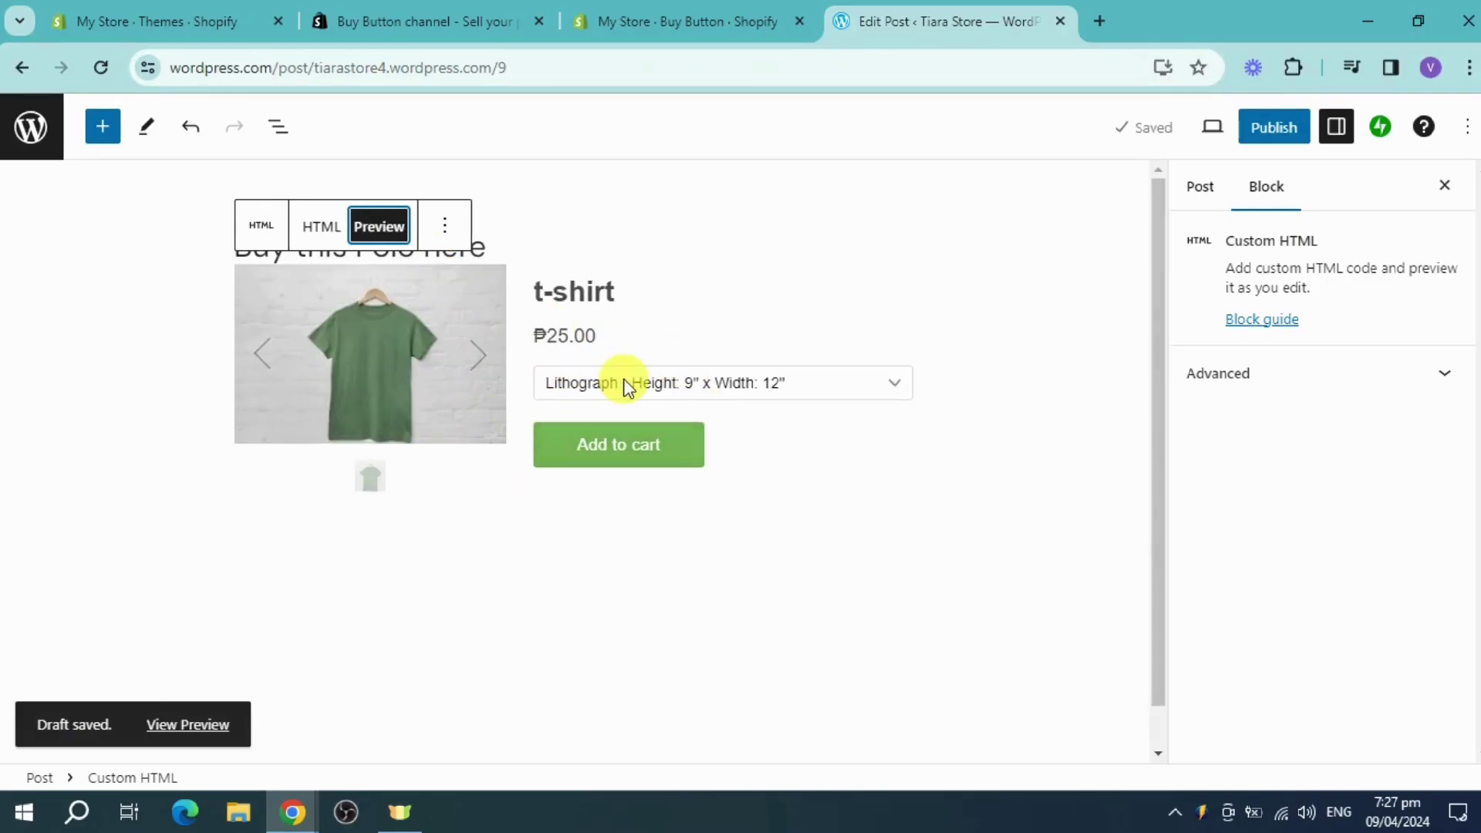
Publish the post and view its live page to check the embedded Buy Button
left_click(1275, 129)
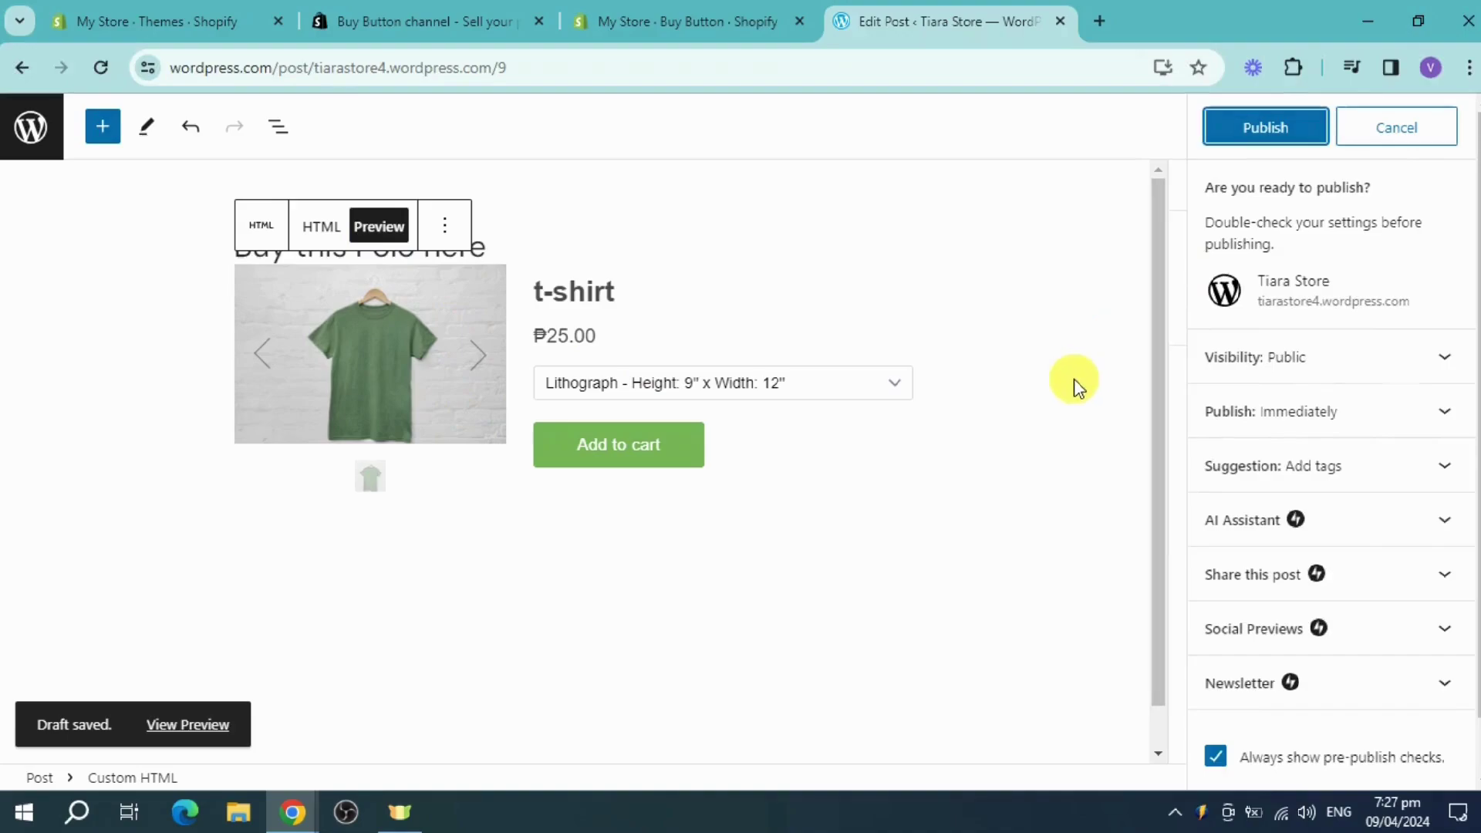
left_click(1242, 133)
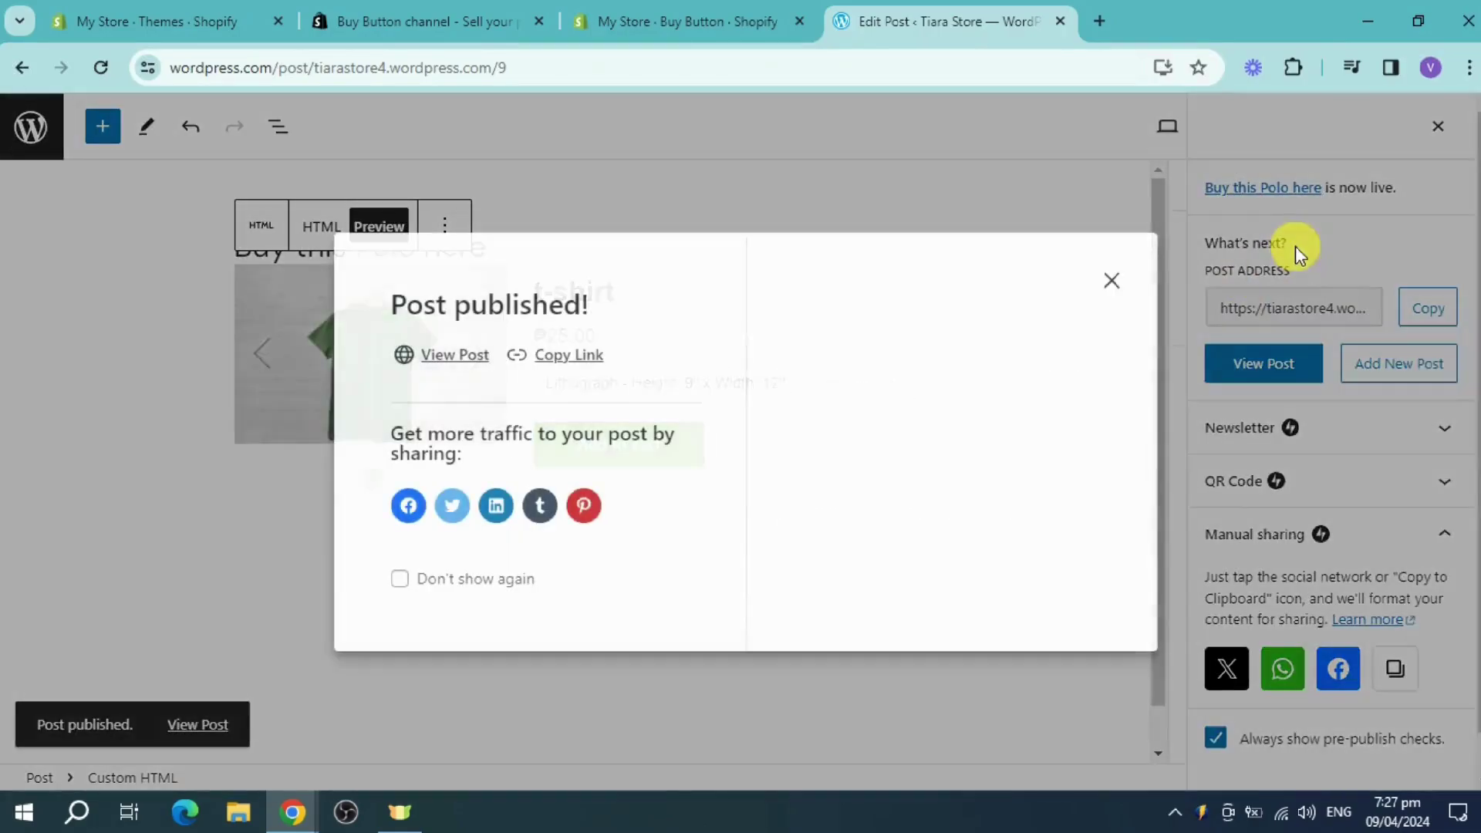
left_click(456, 361)
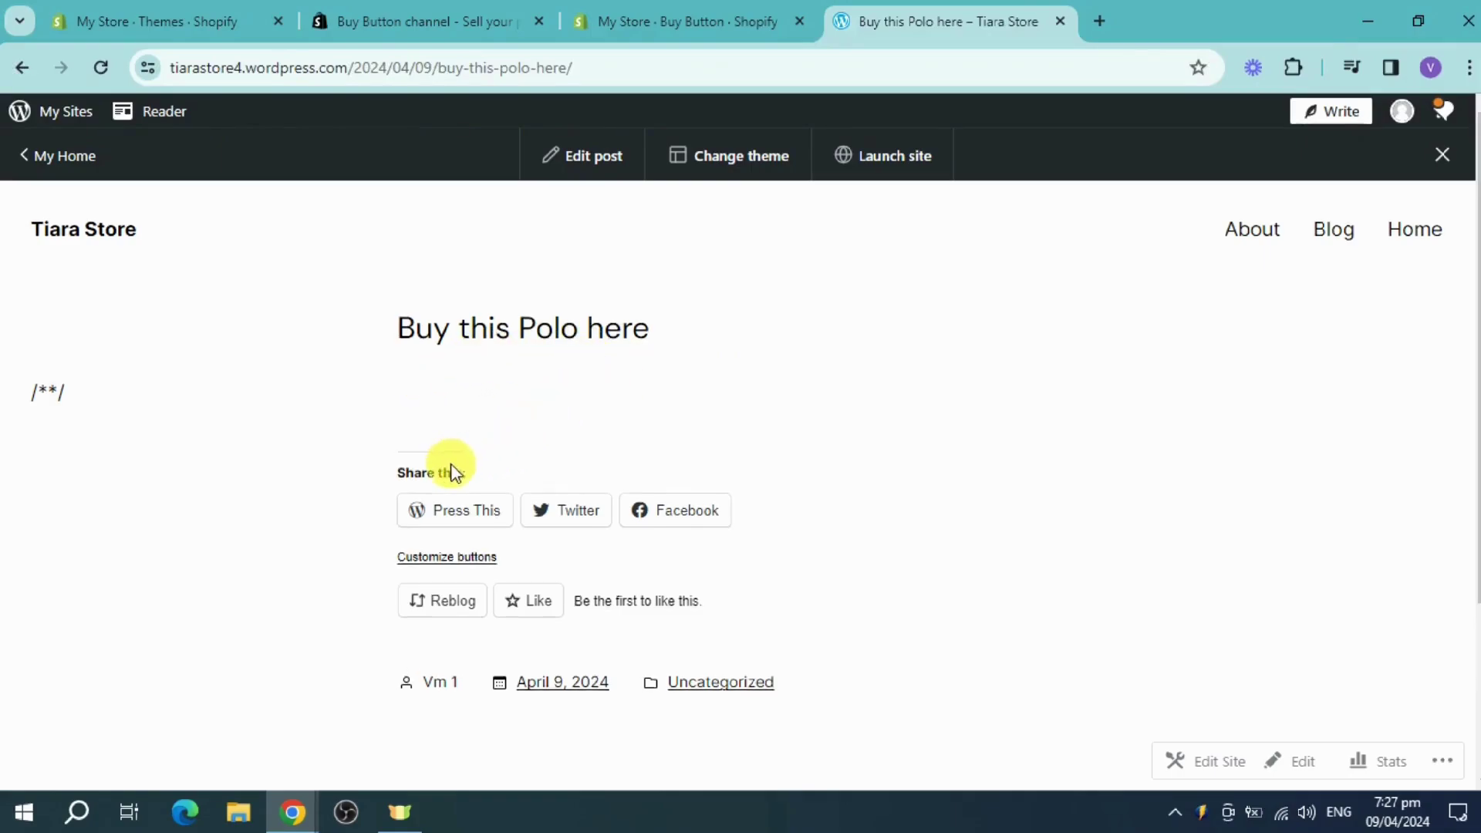
scroll(717, 472, "down", 1)
scroll(717, 469, "up", 1)
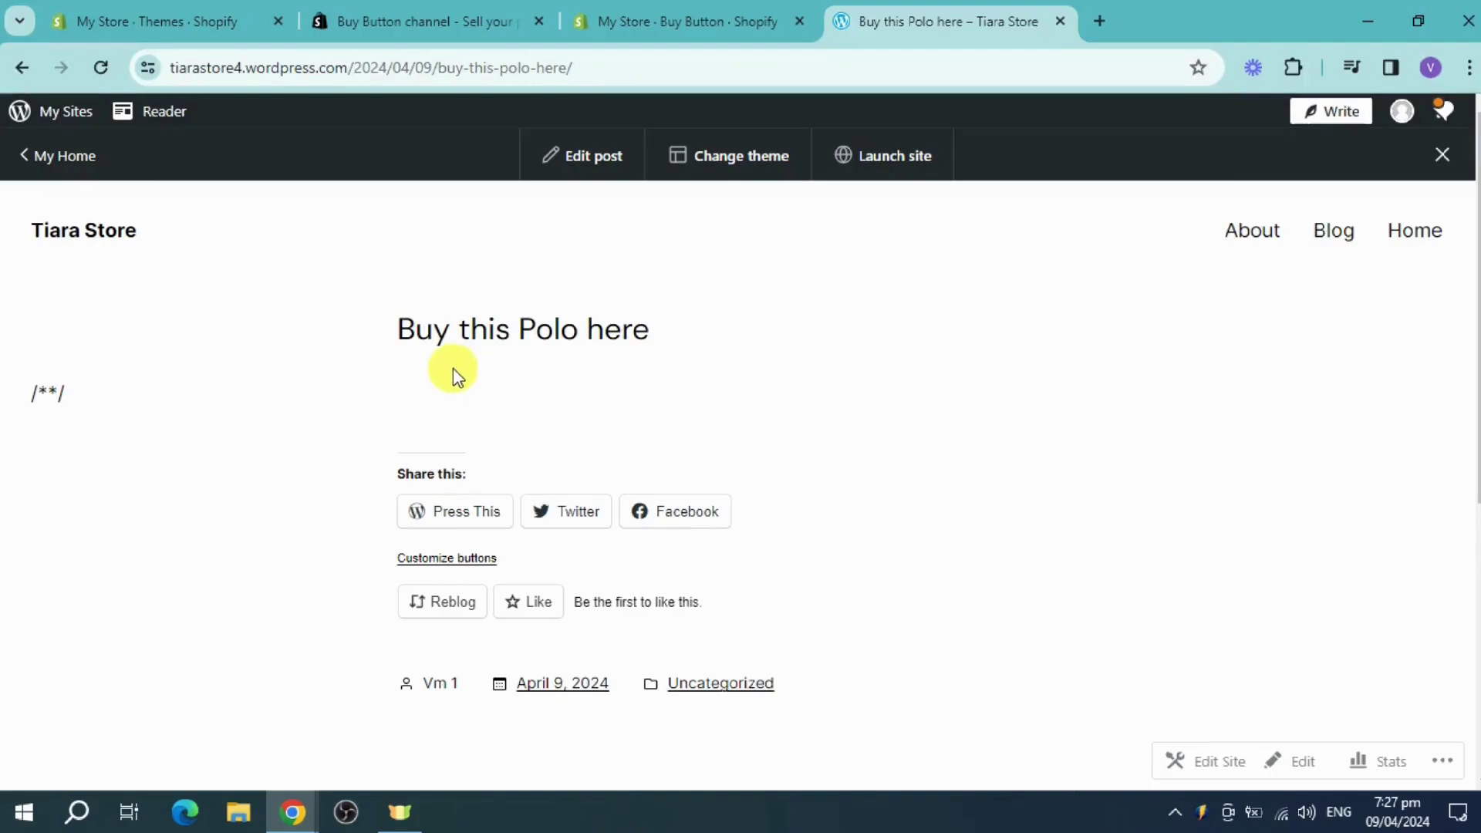